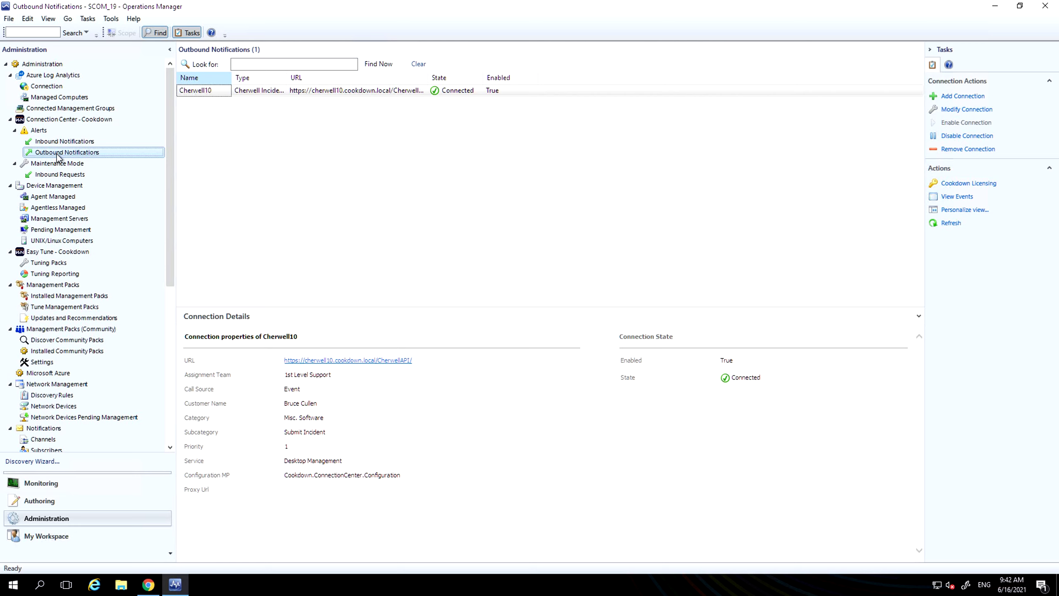
Open the existing Cherwell10 outbound connection for modification and rename it Cherwell10 prod
left_click(275, 89)
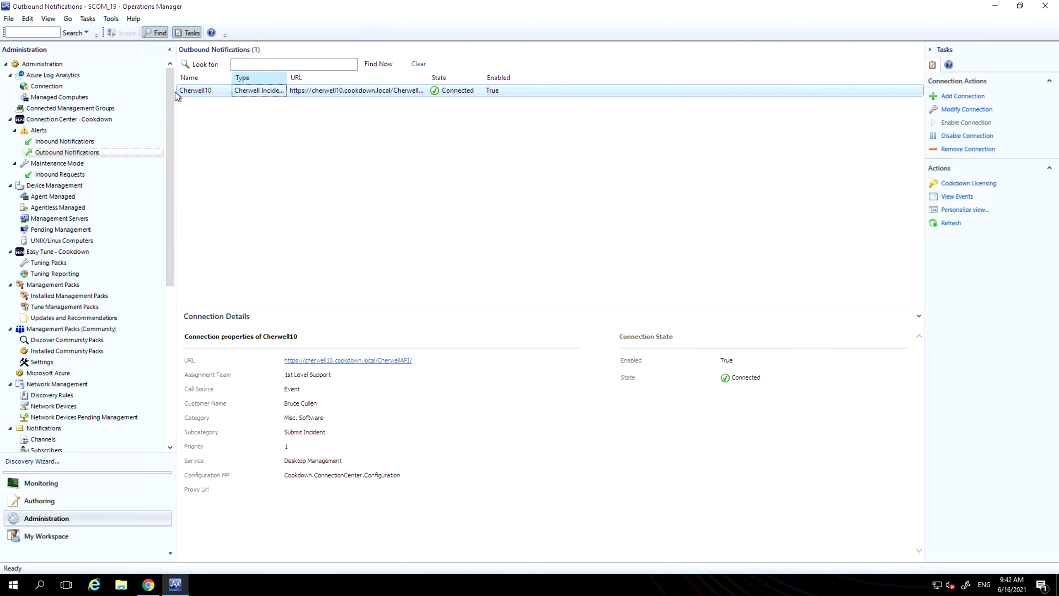
left_click(978, 110)
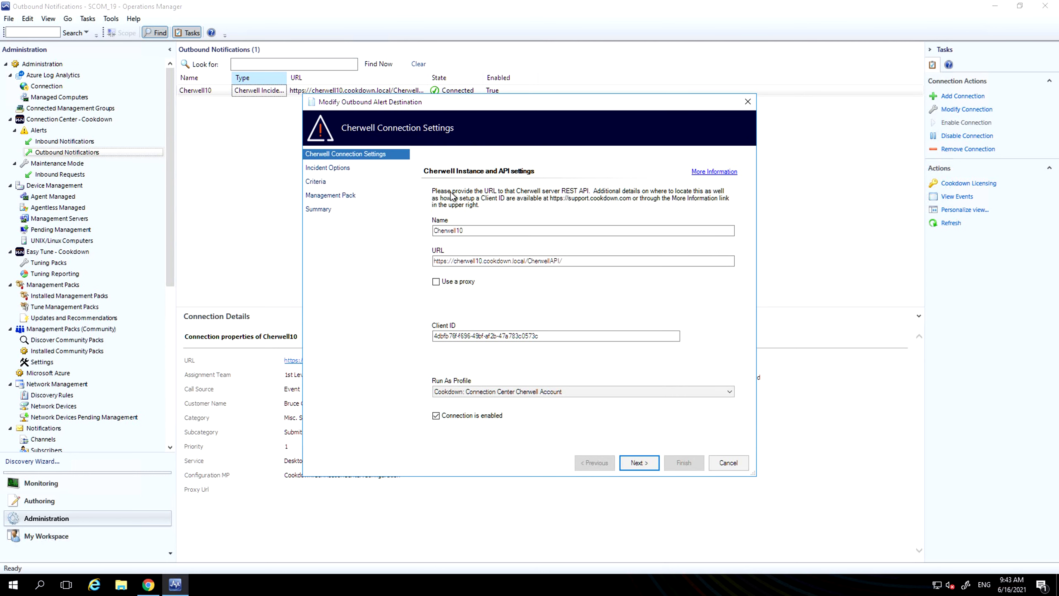
left_click(504, 230)
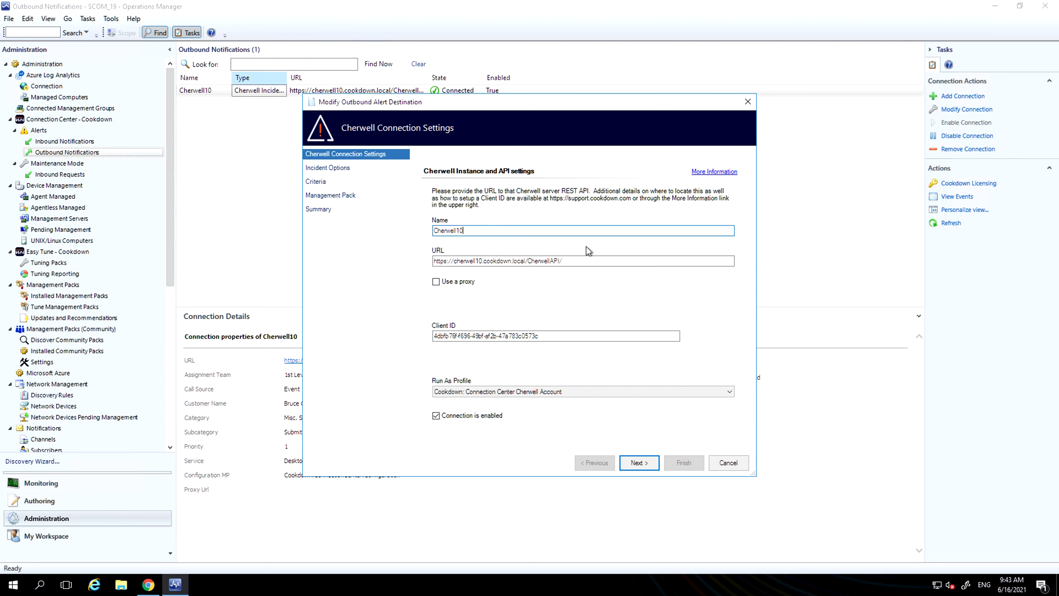
type("prod")
key("Tab")
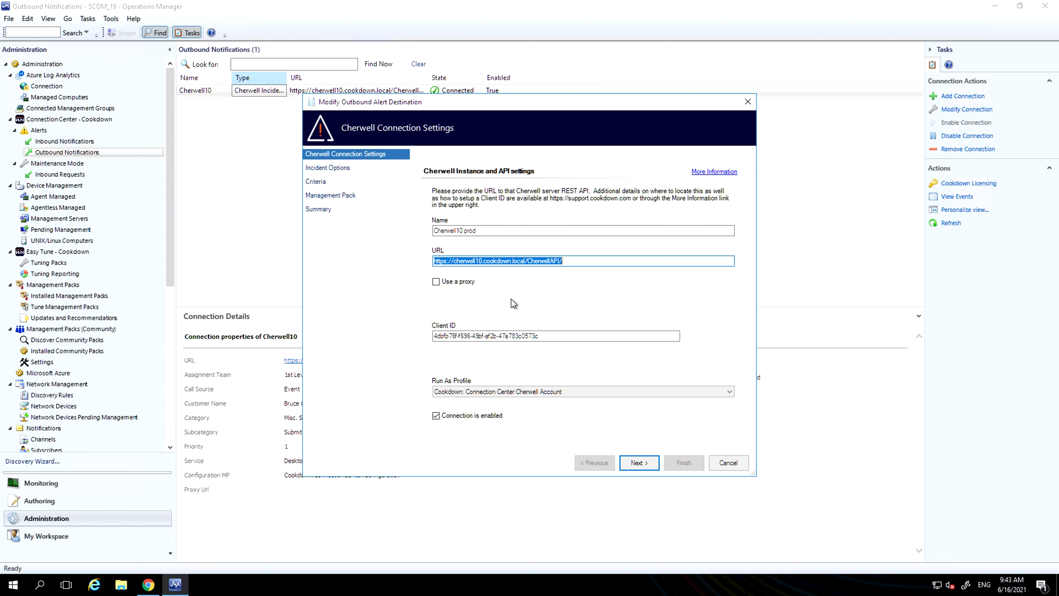
Copy the outbound connection's Client ID, keep the Connection Center Cherwell Account profile, and proceed to the incident options
left_click(490, 334)
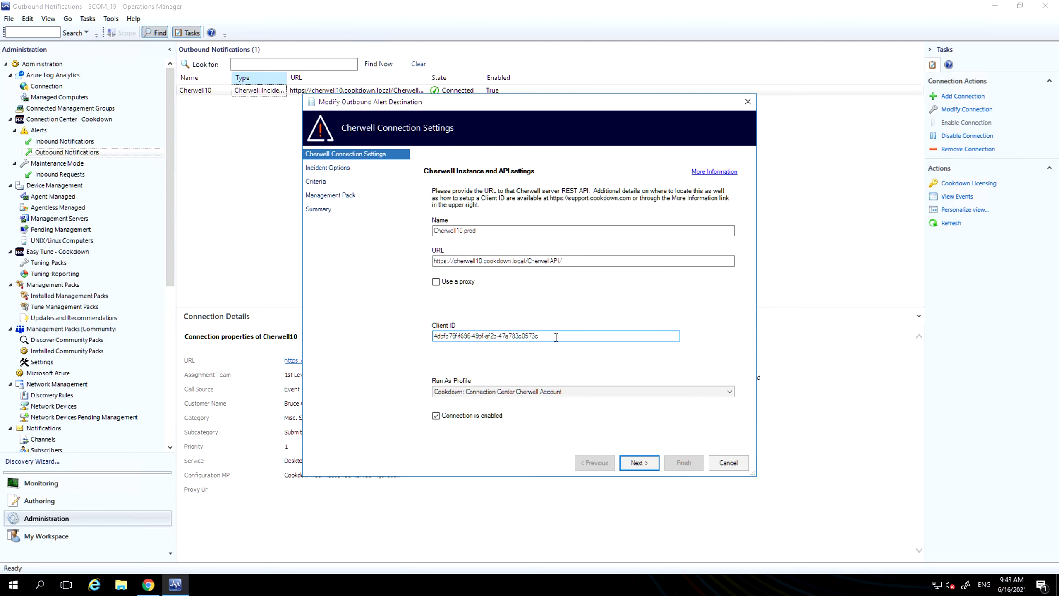
left_click_drag(547, 337, 395, 336)
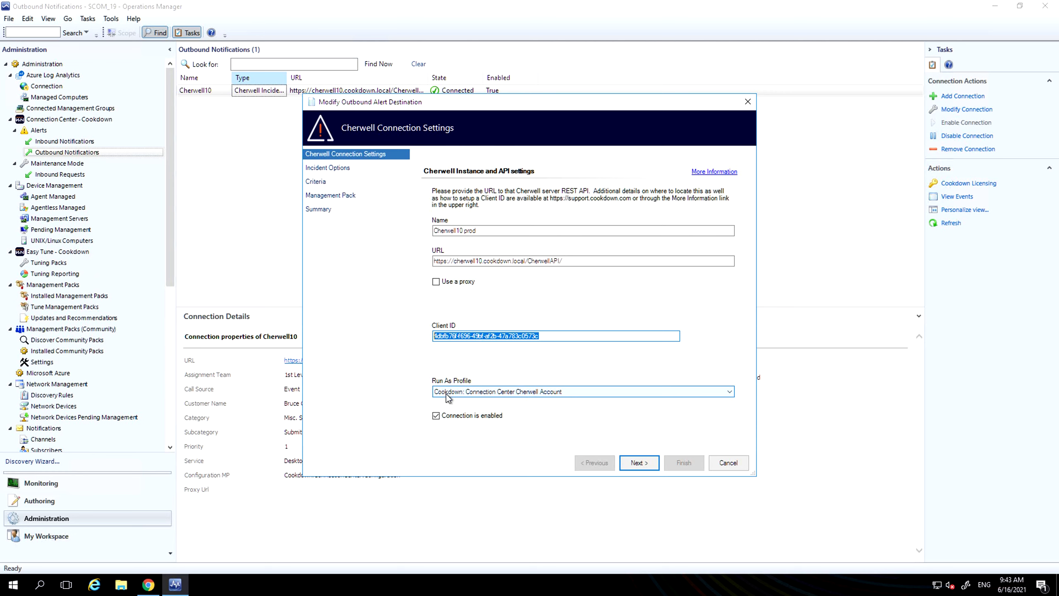
left_click(516, 391)
left_click(599, 407)
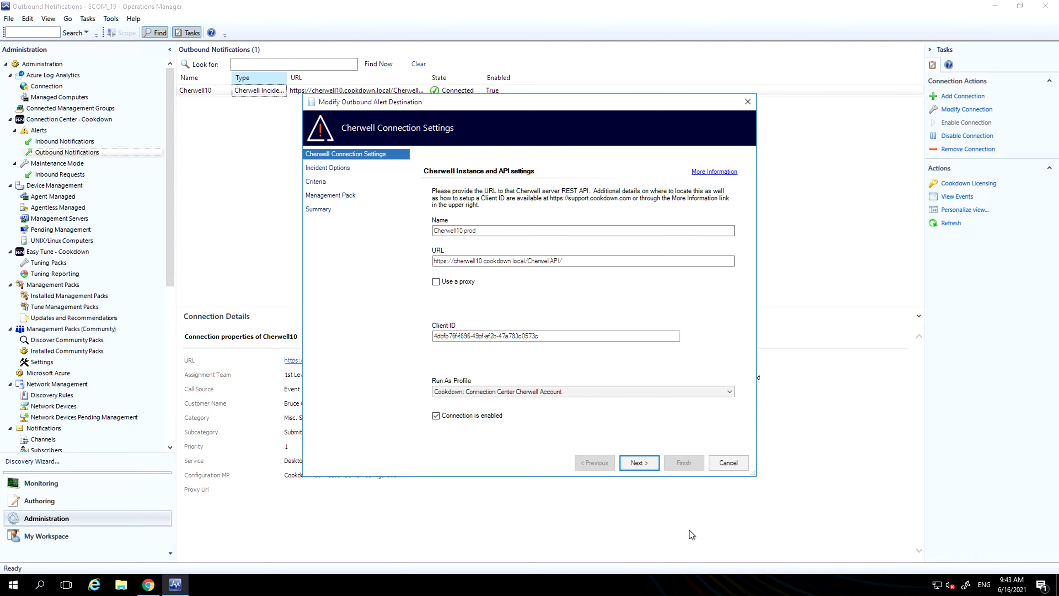
left_click(638, 462)
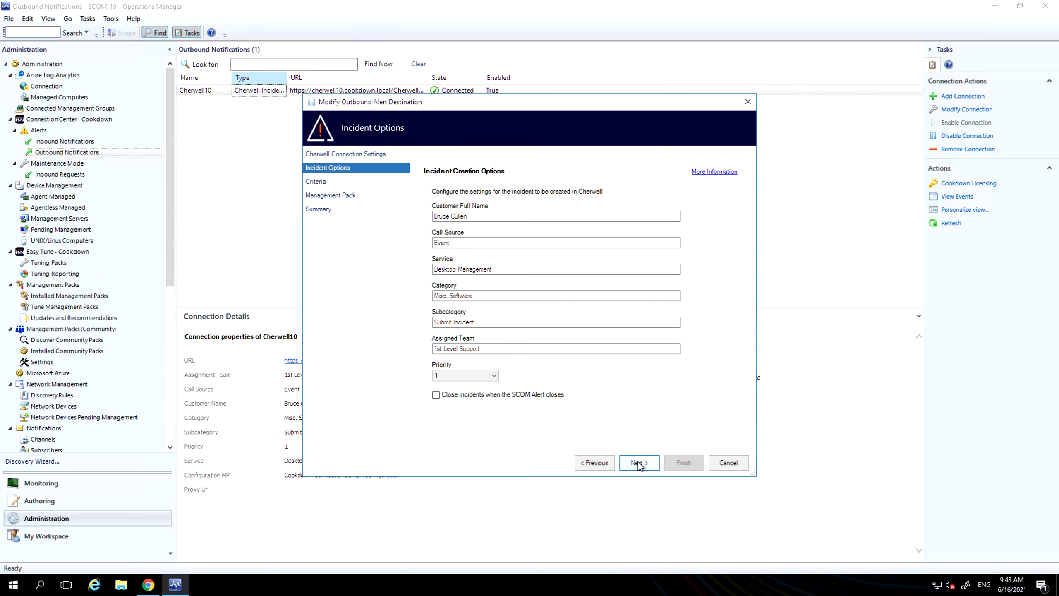
Have incidents close when the SCOM alert closes, keep the existing criteria and management pack, and save the outbound connection
left_click(518, 394)
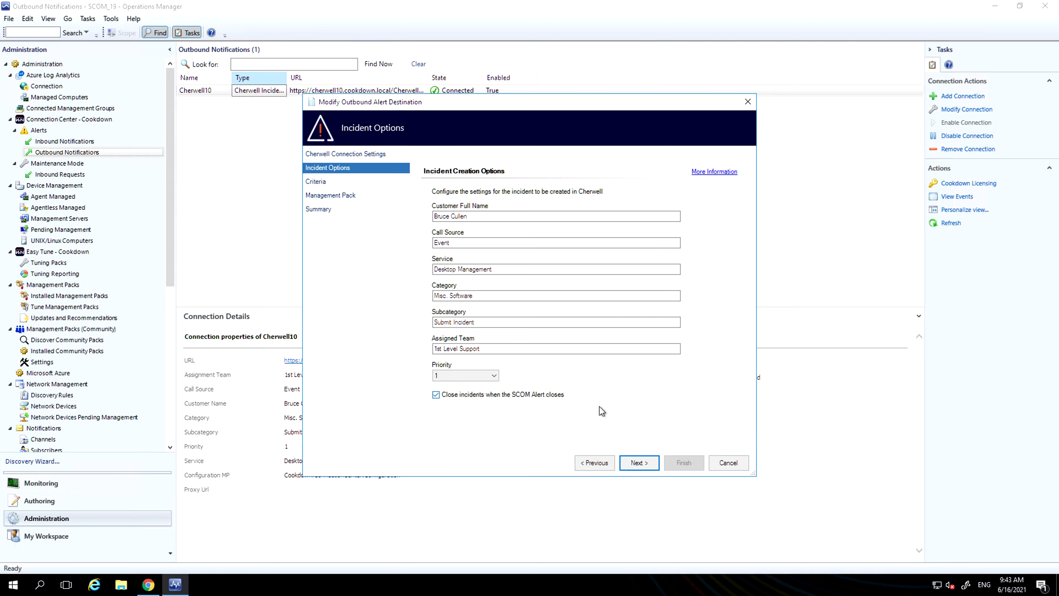
left_click(636, 463)
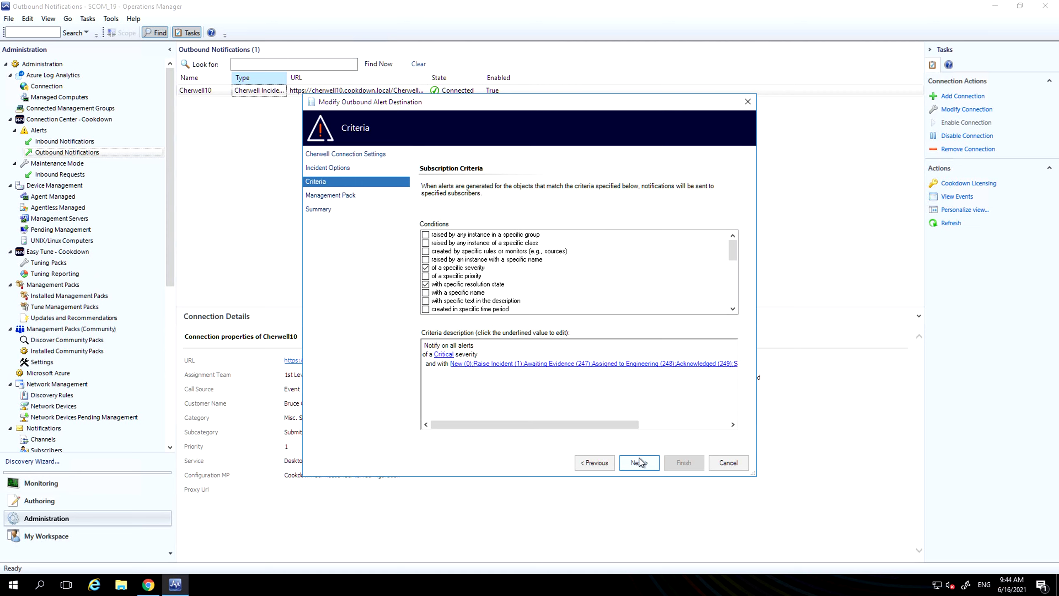
left_click(639, 462)
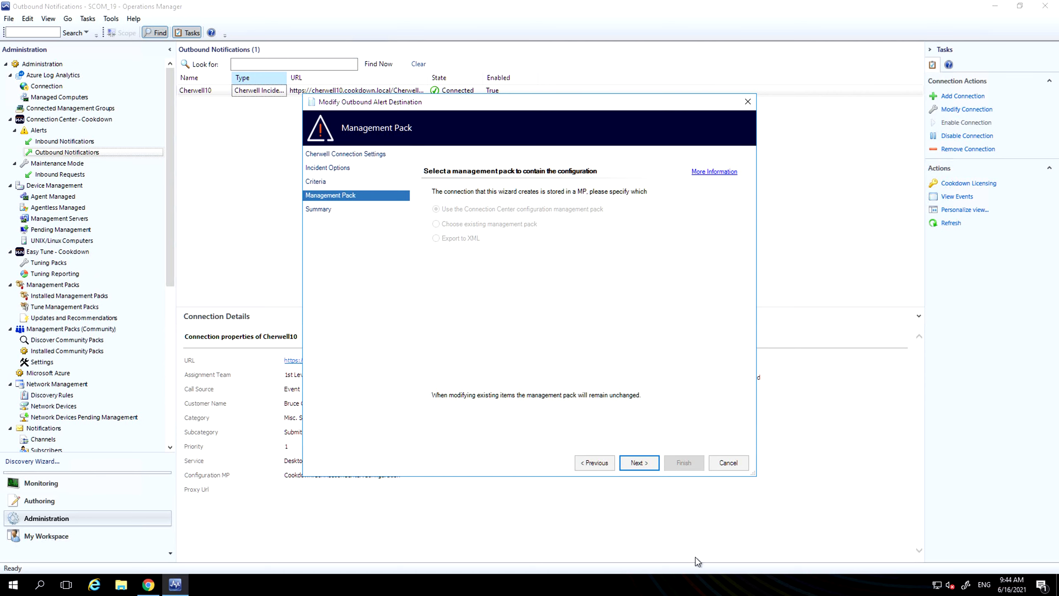
left_click(642, 461)
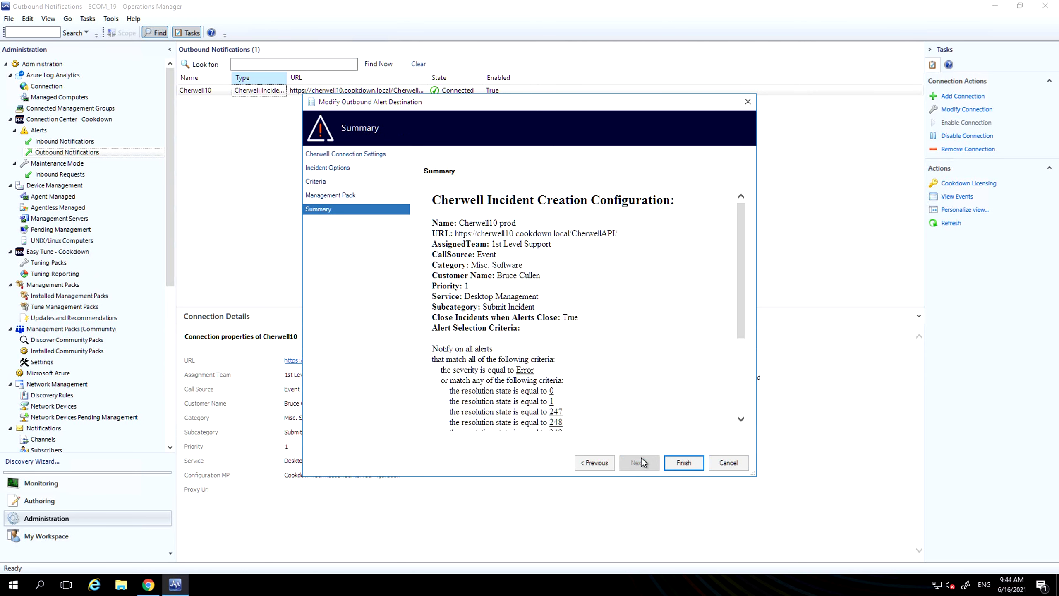
left_click(696, 467)
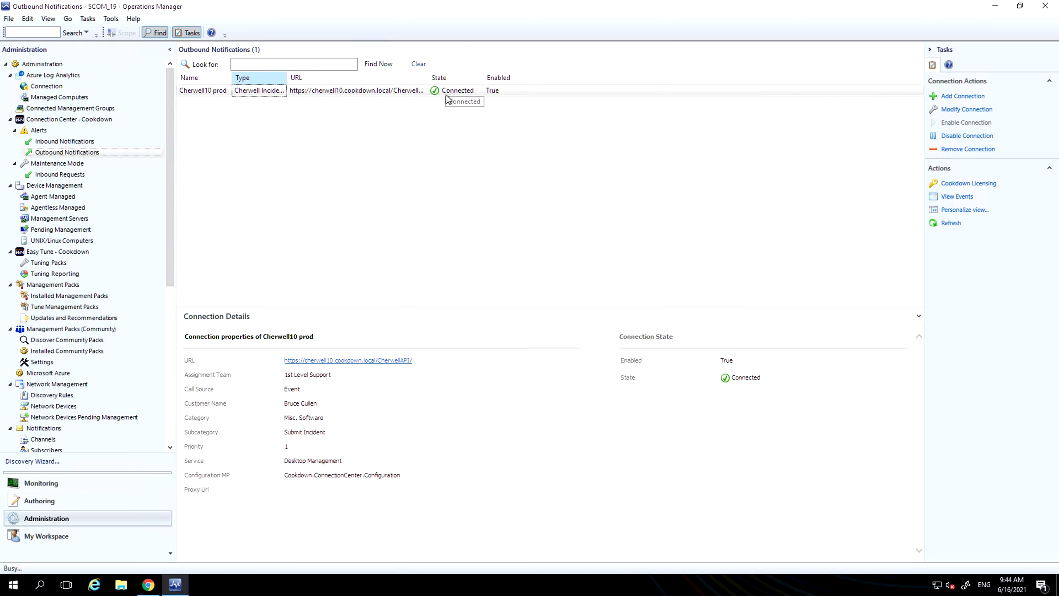
left_click(447, 135)
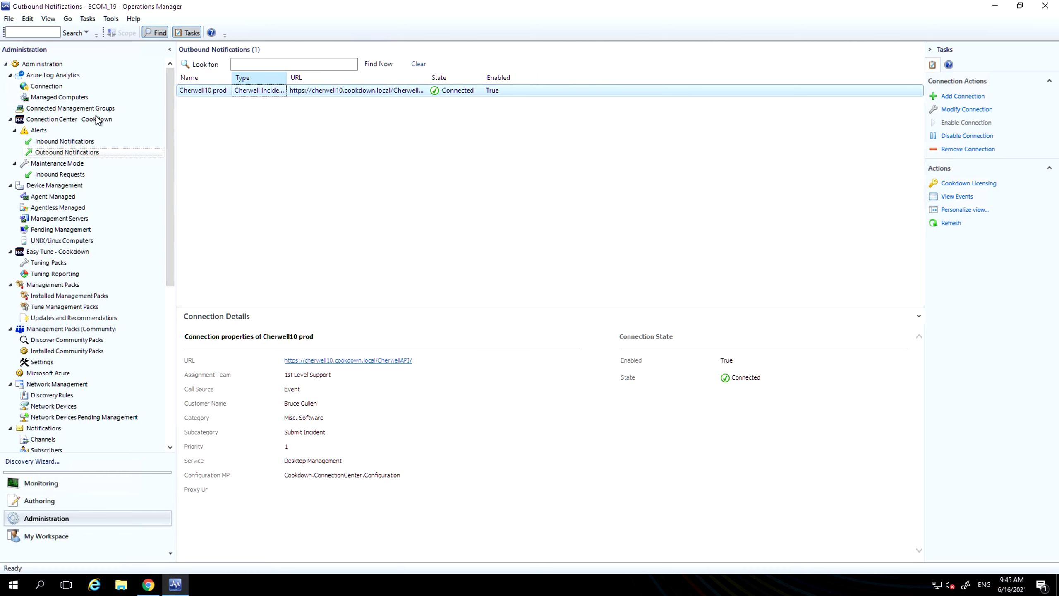
Start a new inbound alert notification connection with Cherwell as the source system
left_click(49, 144)
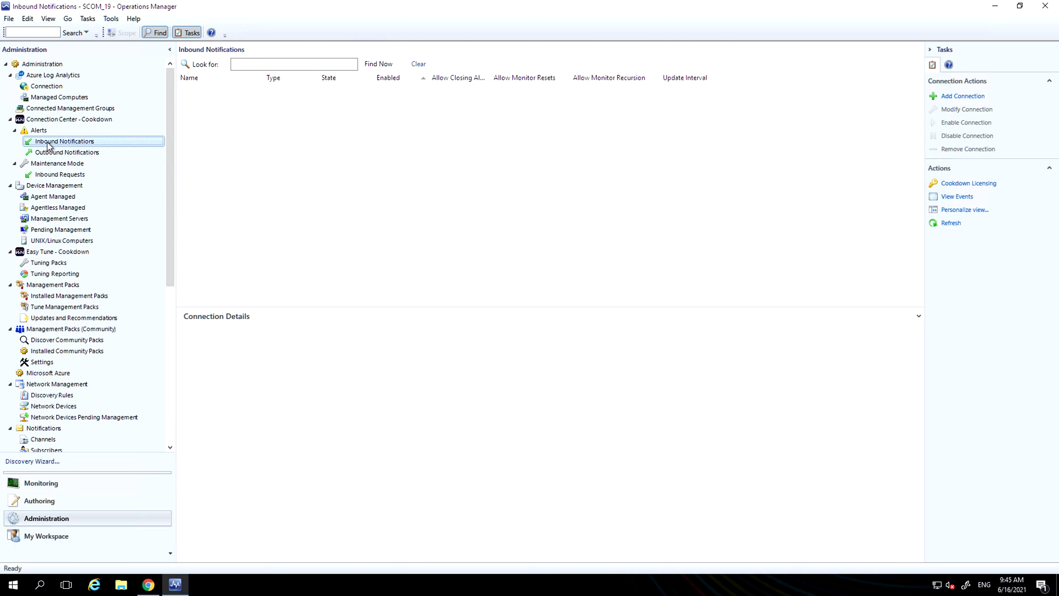
left_click(389, 239)
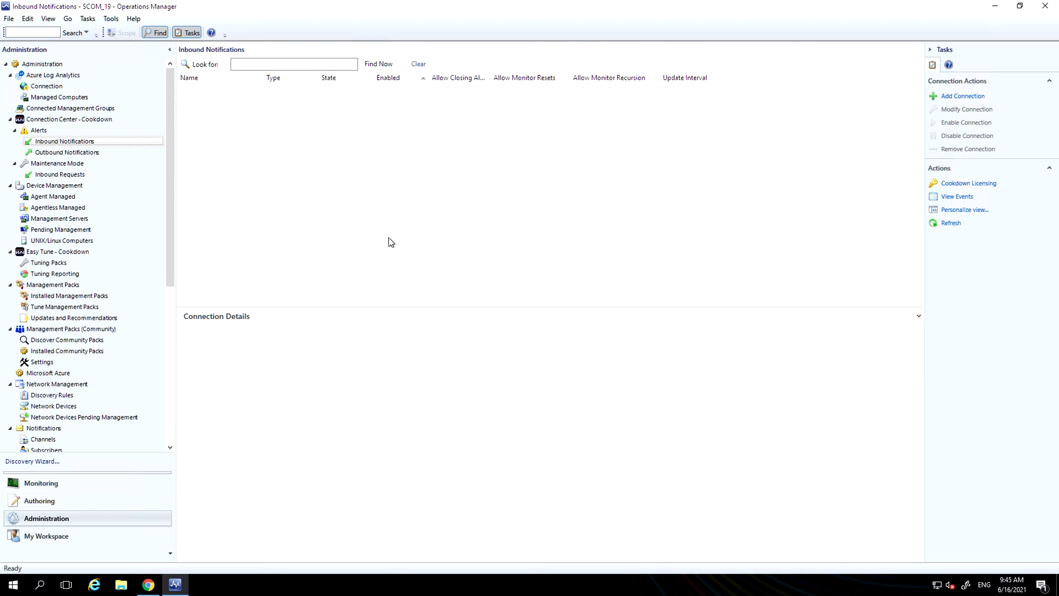
left_click(963, 97)
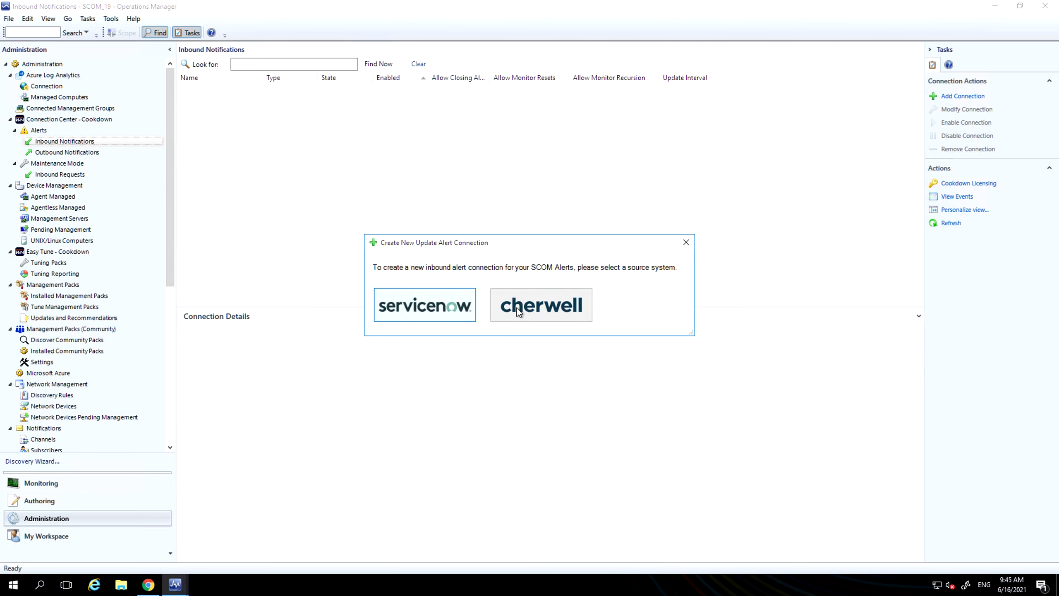
left_click(548, 302)
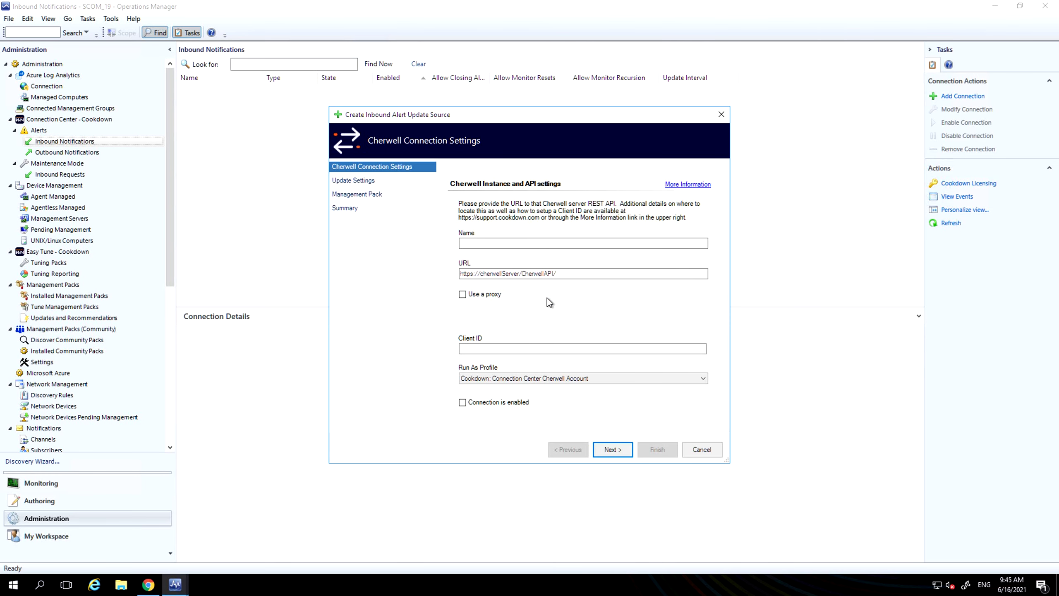
Name the inbound connection Cherwell10 Prod and fill in its Client ID
left_click(514, 245)
type("Cherwell10 Prod")
key("Tab")
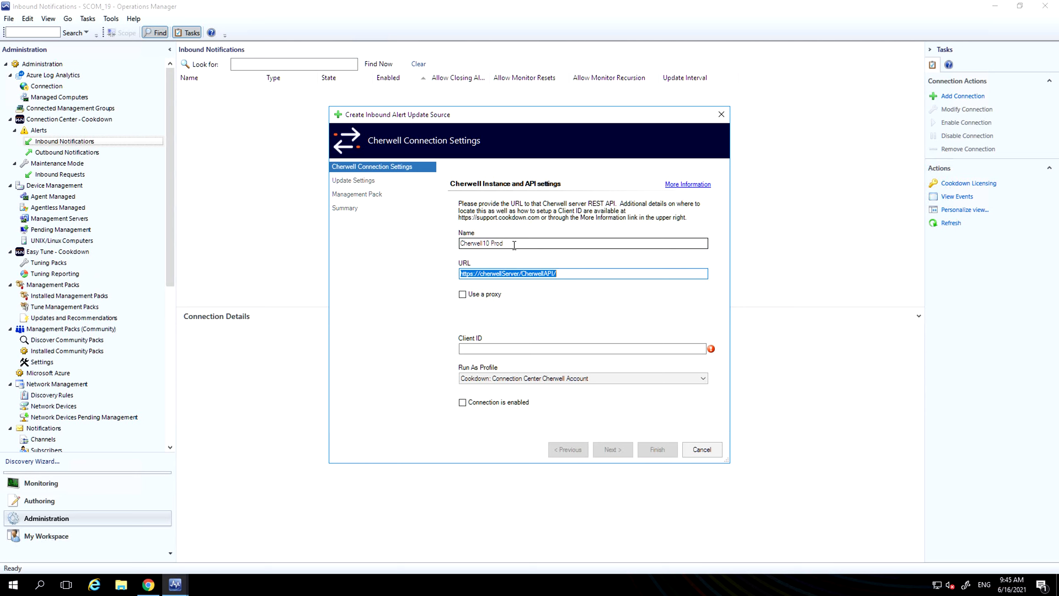
left_click(521, 348)
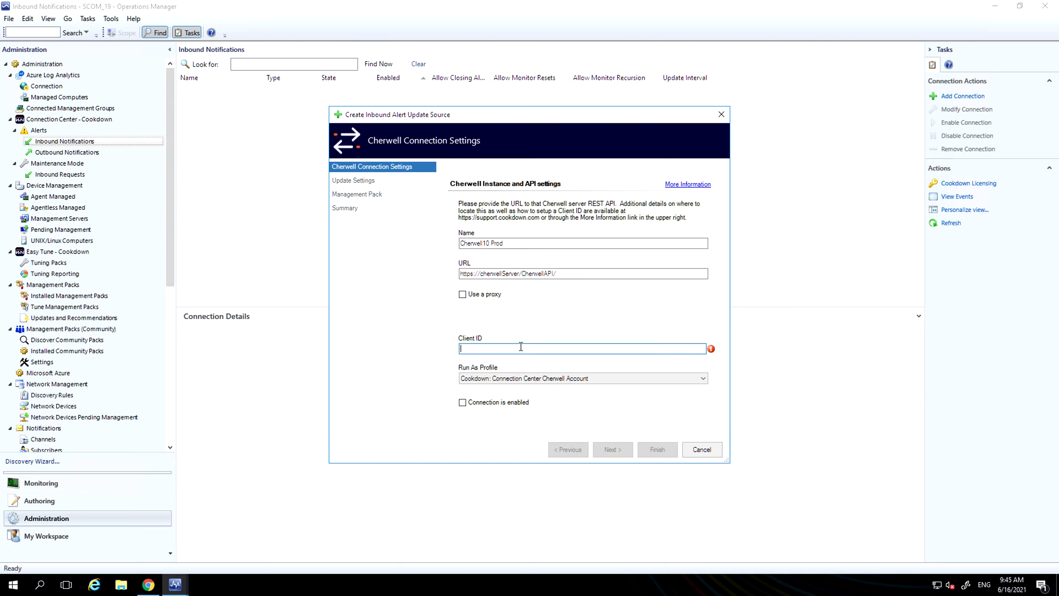
type("4dbfb76f-f696-49bf-af2b-47a783c0573c")
left_click(510, 272)
key("ctrl+a")
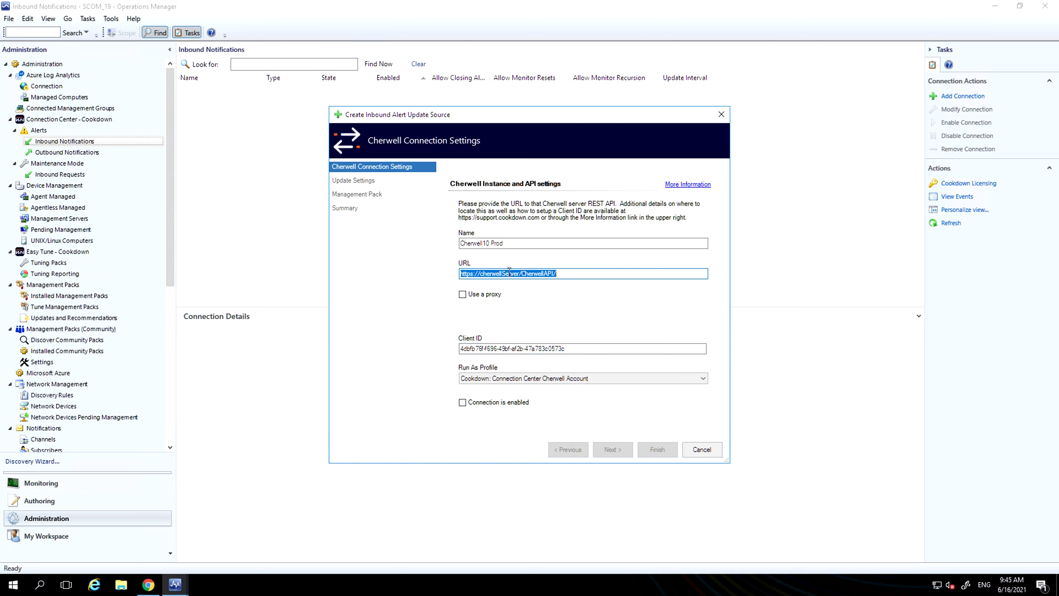
left_click(507, 273)
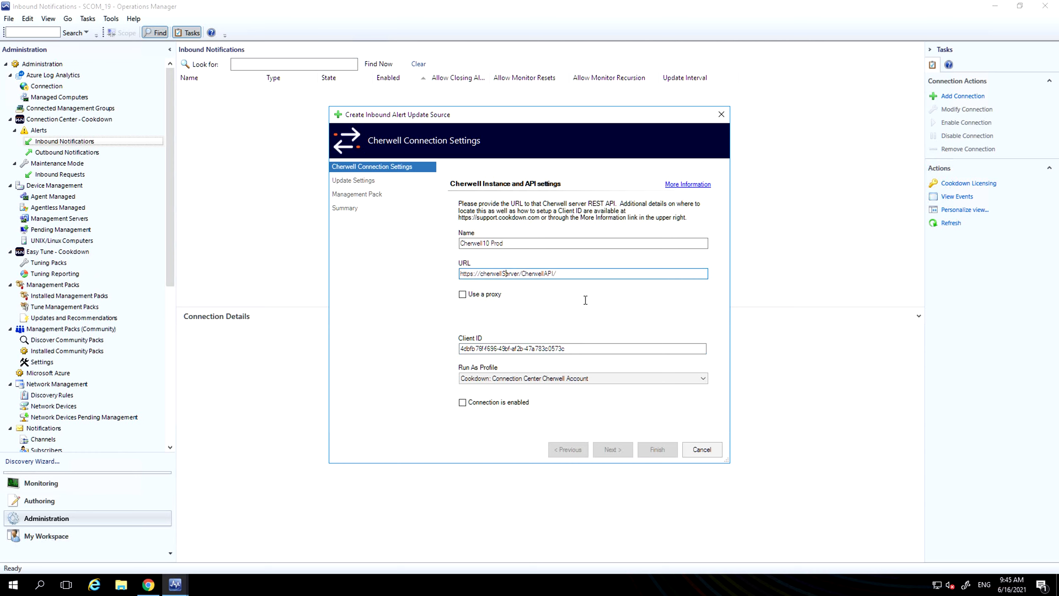
key("Delete")
key("Delete")
key("Delete")
key("Delete")
key("Delete")
key("Delete")
type("10.cookodnw")
key("BackSpace")
key("BackSpace")
key("BackSpace")
key("BackSpace")
type("down.local")
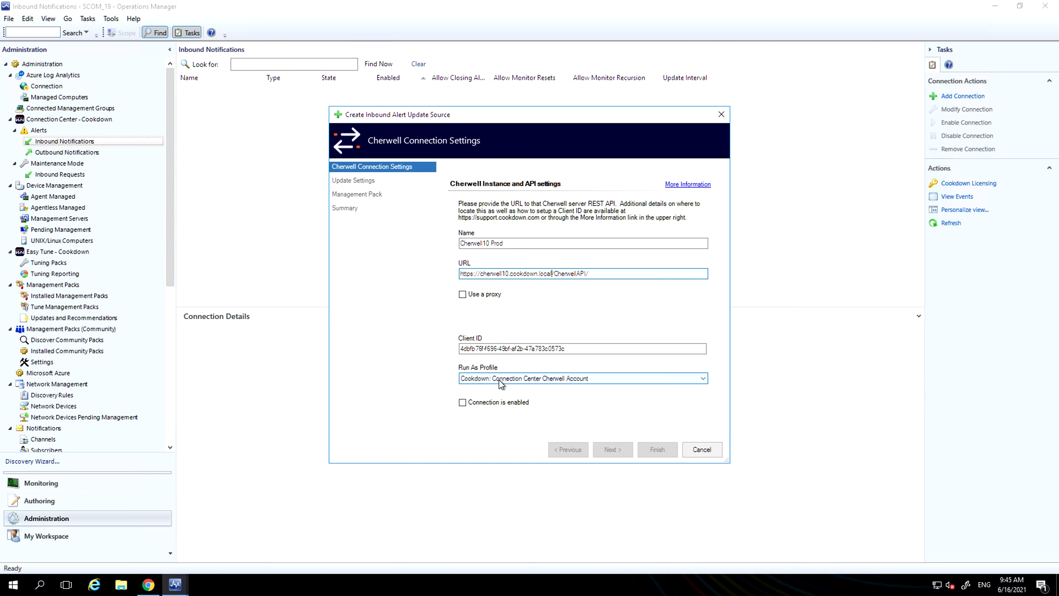
left_click(495, 401)
left_click(609, 453)
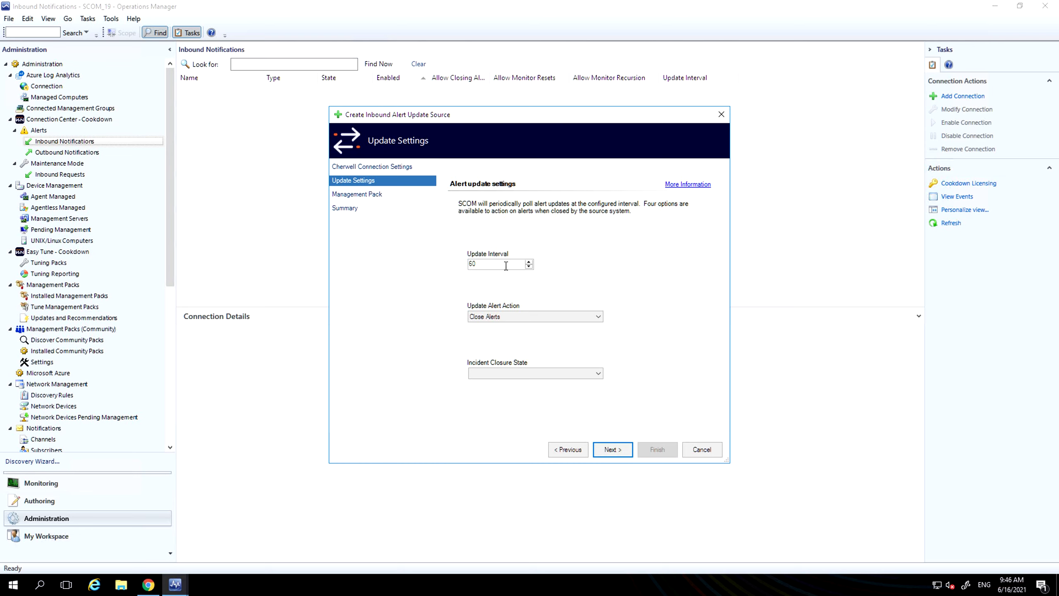
left_click(527, 321)
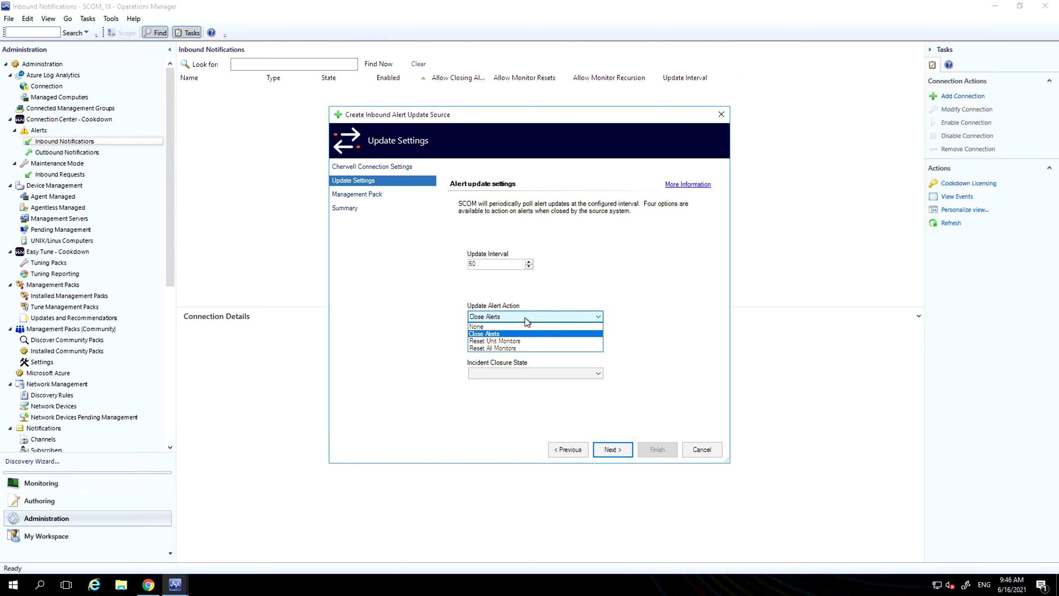
left_click(517, 348)
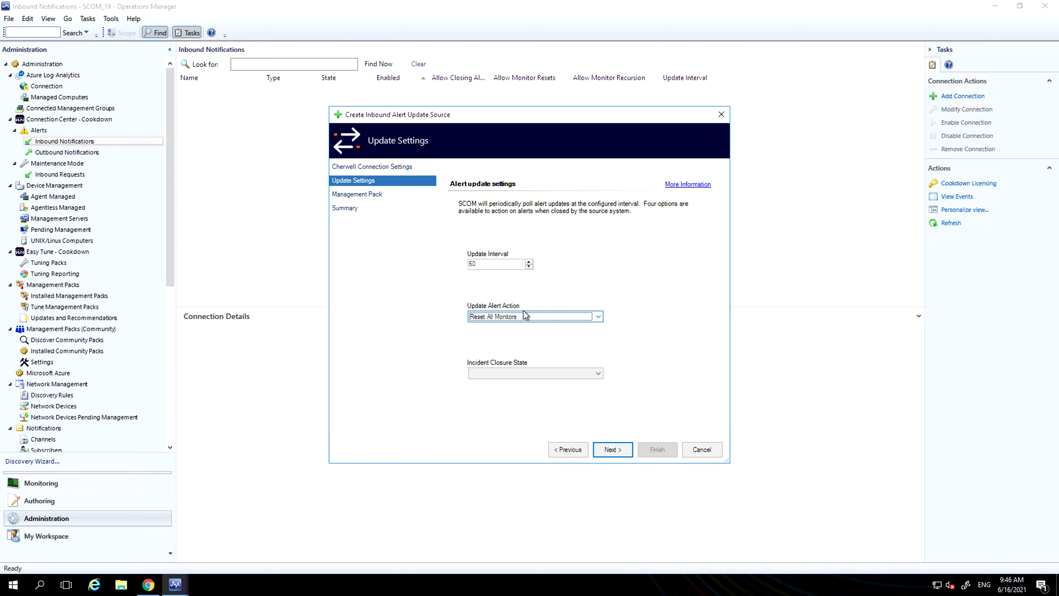
left_click(523, 317)
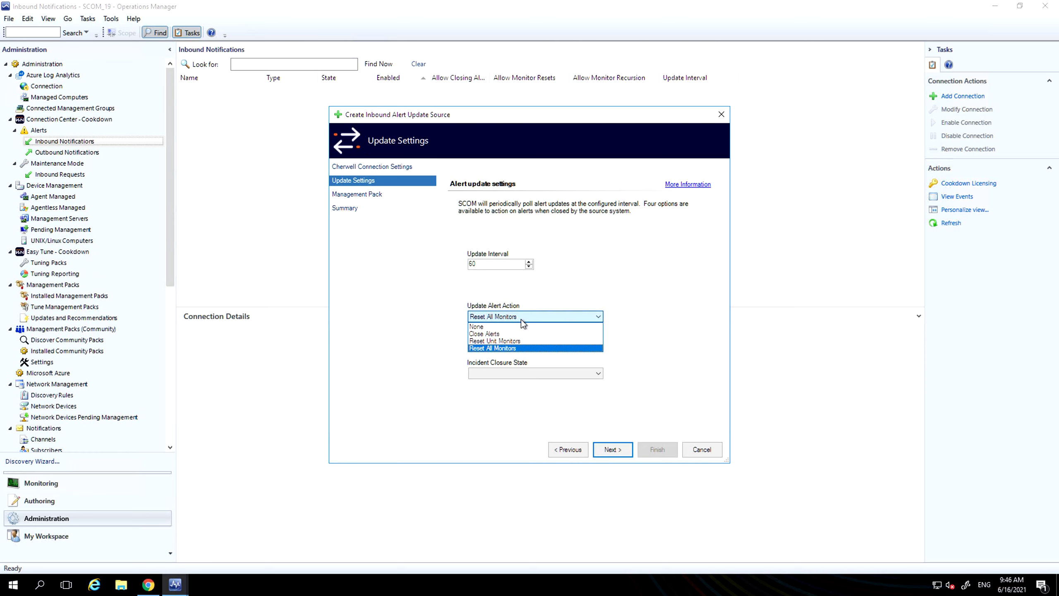
left_click(499, 349)
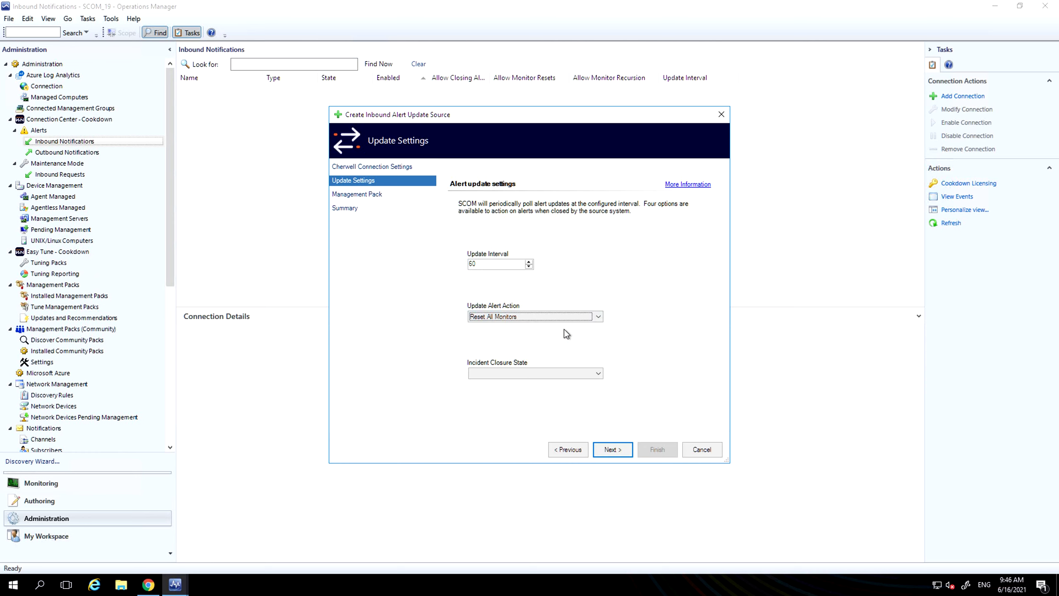
left_click(500, 317)
left_click(490, 333)
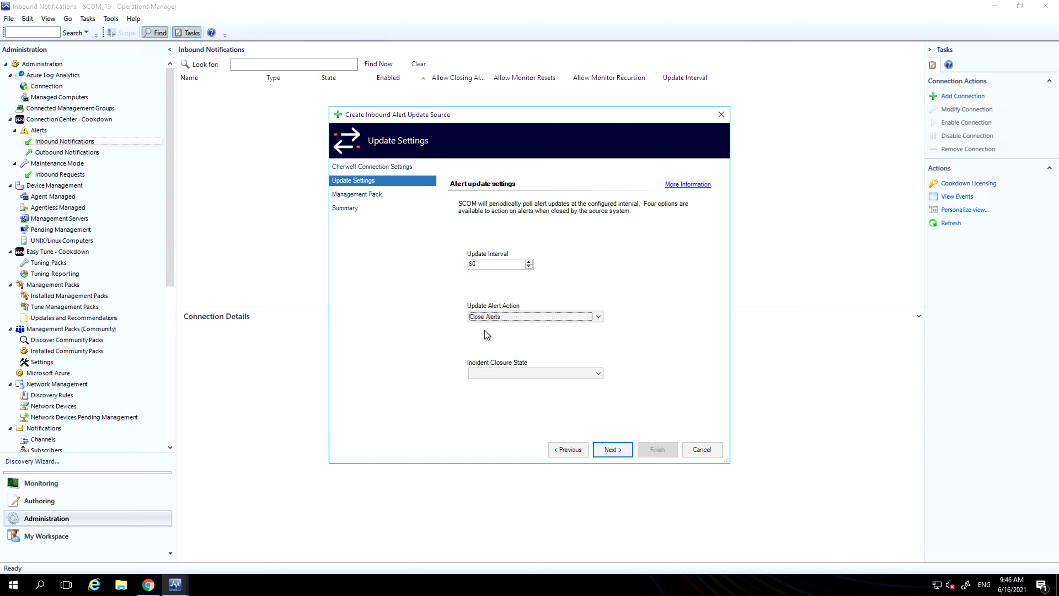
Set the alert action to Reset All Monitors and the incident closure state to Resolved, then proceed to the summary with the Connection Center configuration management pack
left_click(505, 317)
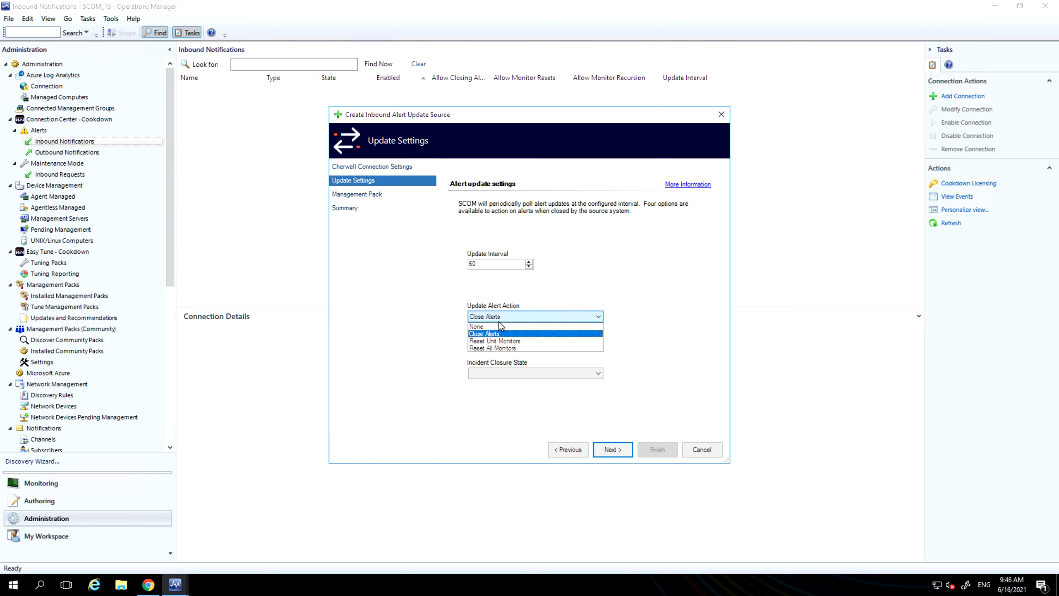
left_click(498, 348)
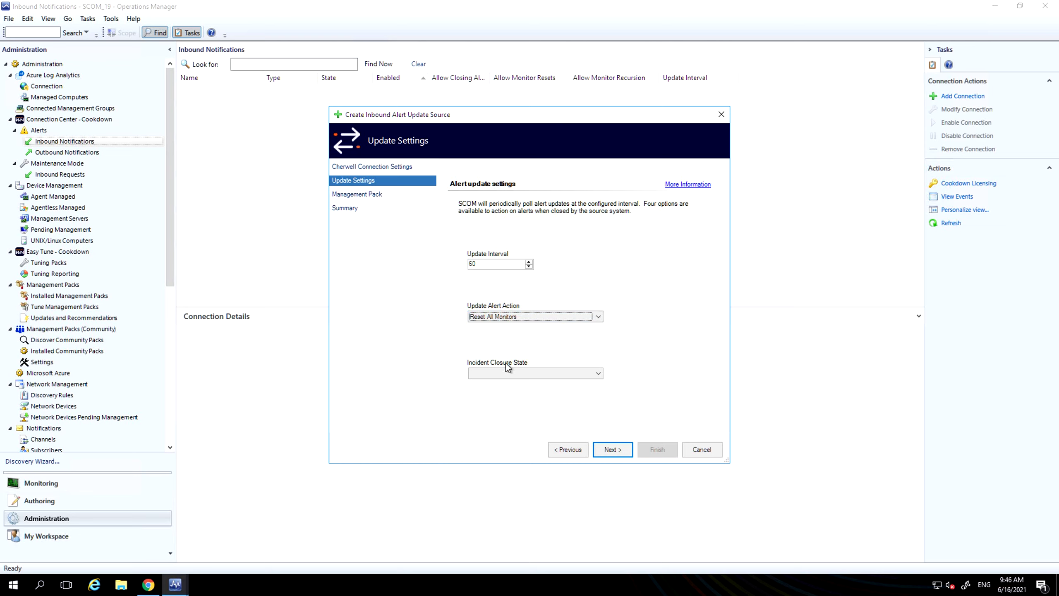
left_click(501, 373)
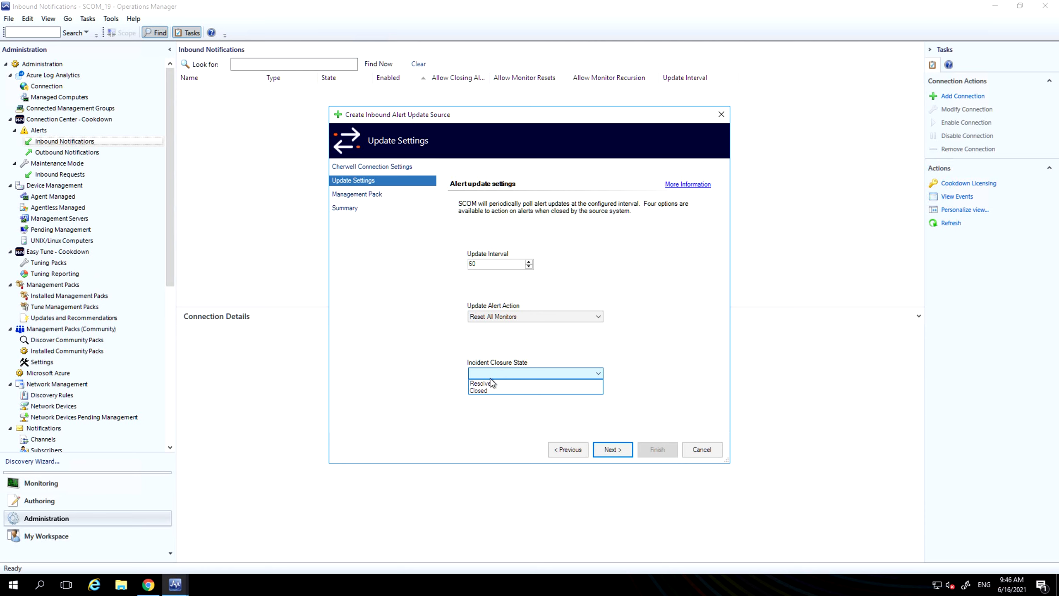
left_click(486, 384)
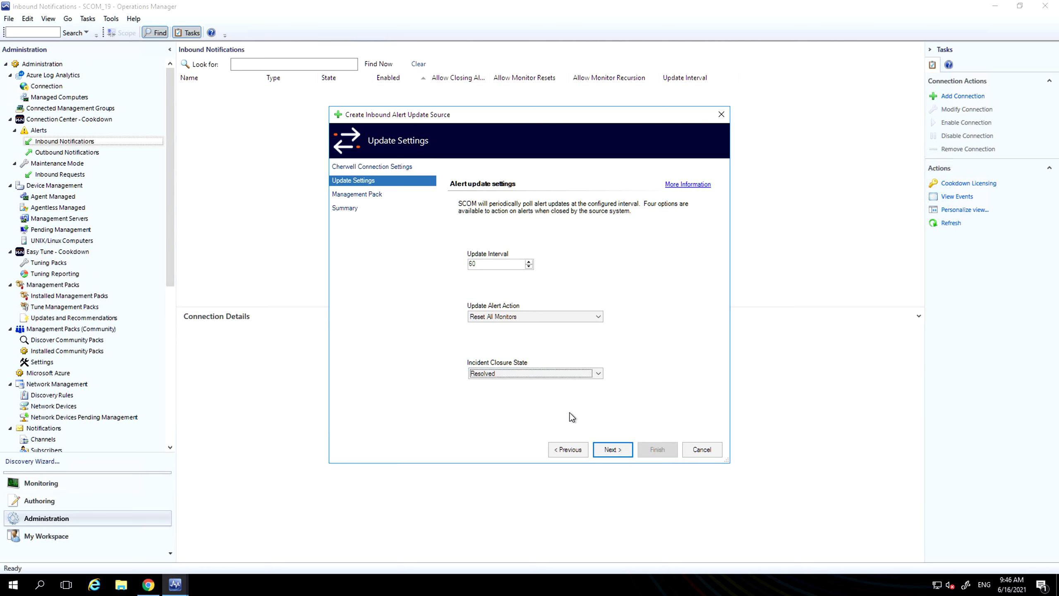
left_click(608, 447)
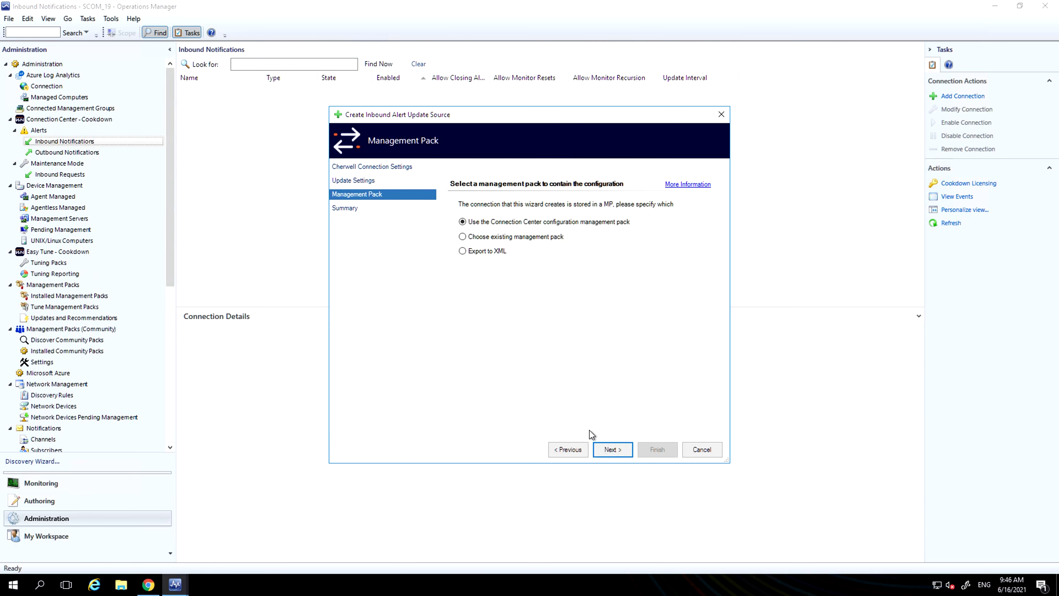
left_click(613, 449)
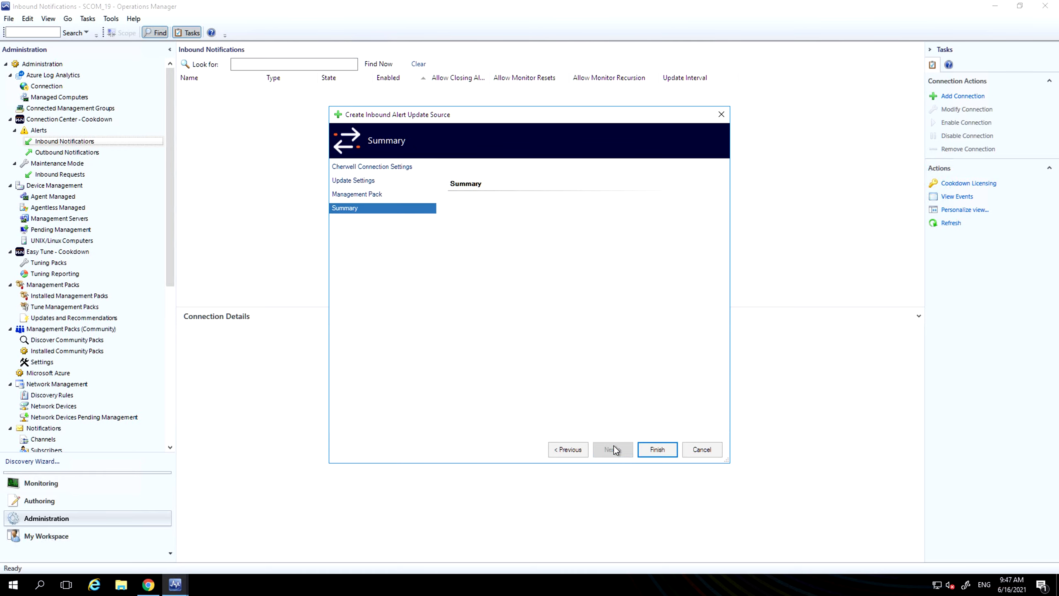
Finish creating the Cherwell10 Prod inbound connection, then select it and refresh the list to check its state
left_click(642, 451)
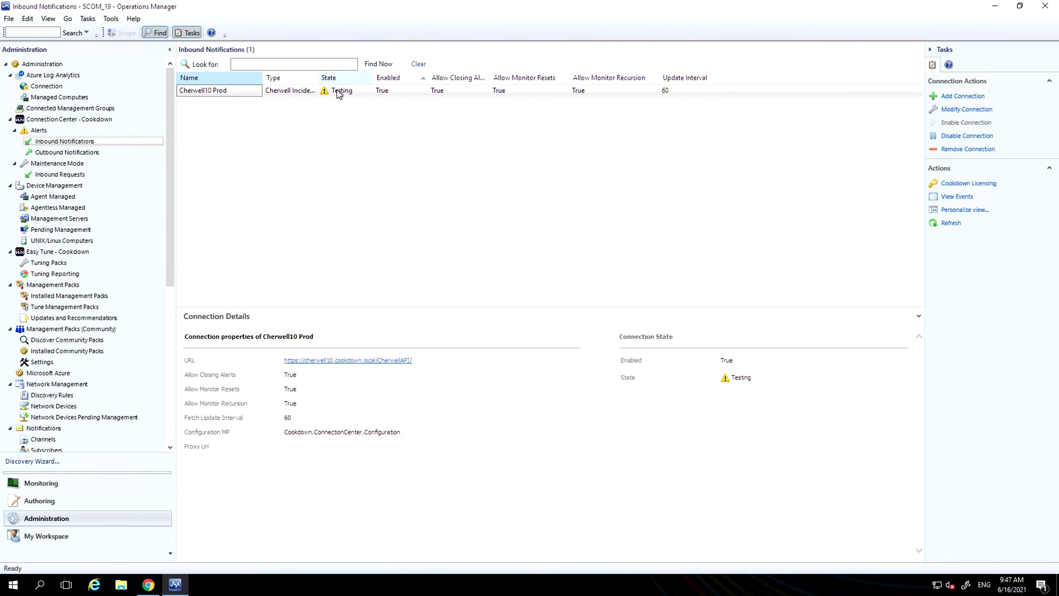
left_click(341, 91)
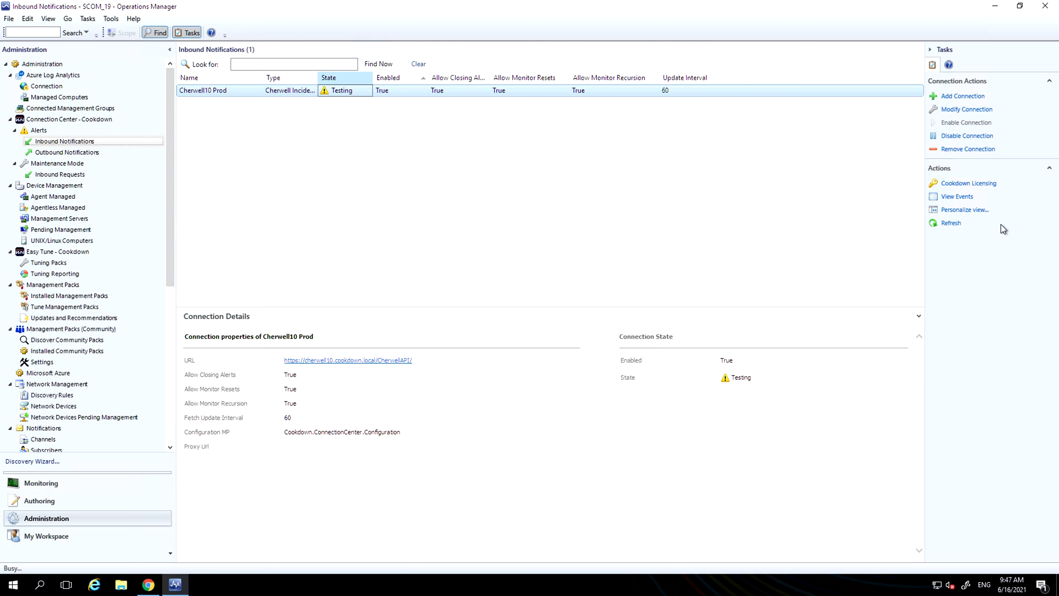
left_click(950, 224)
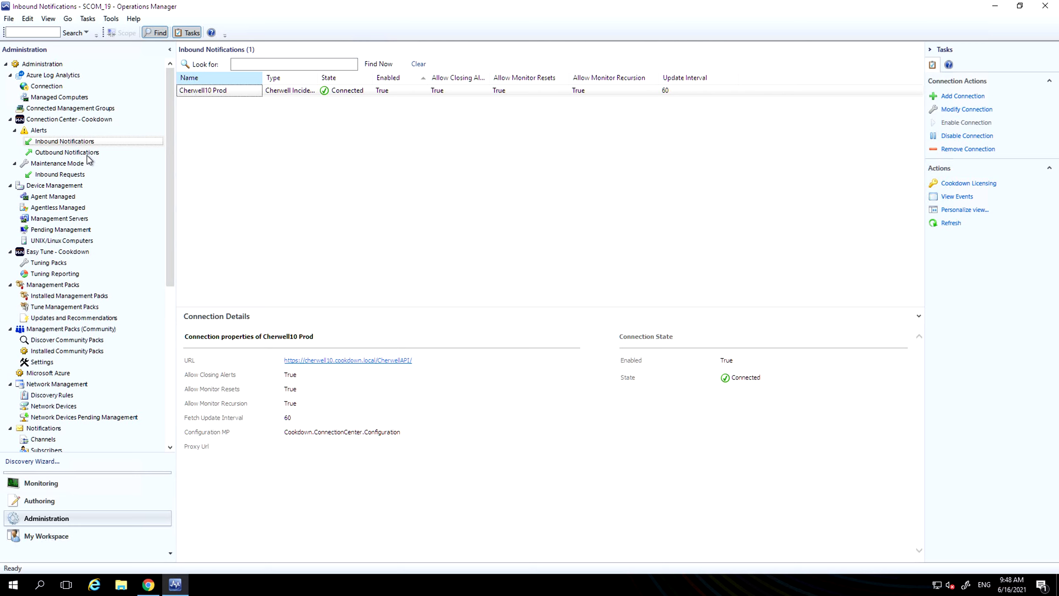
Review the bakerloo and jubilee TFL Line Status alerts among the active alerts, including their ticket IDs and custom fields
left_click(49, 485)
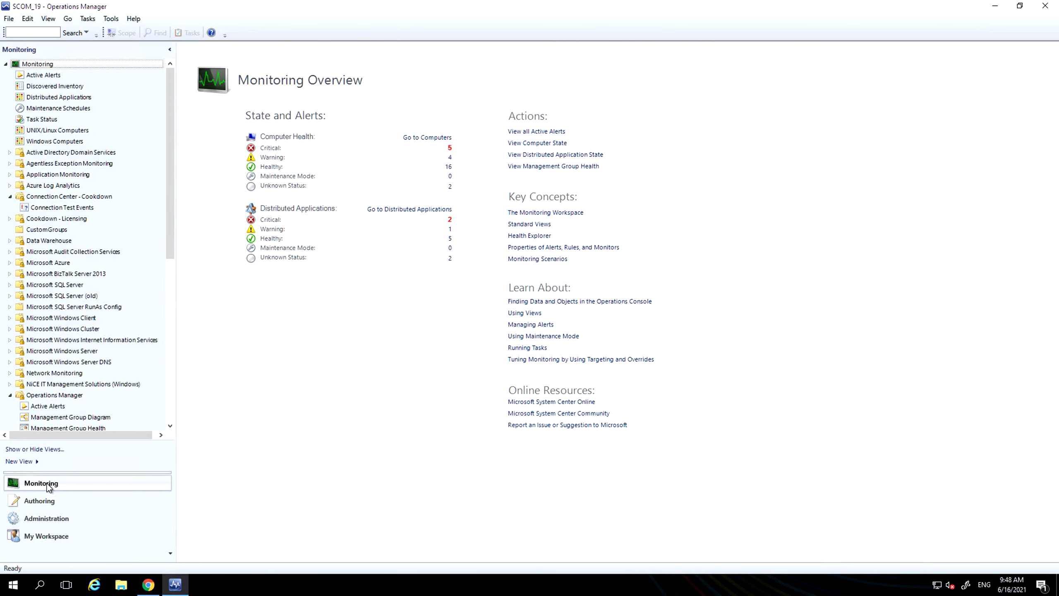
left_click(39, 75)
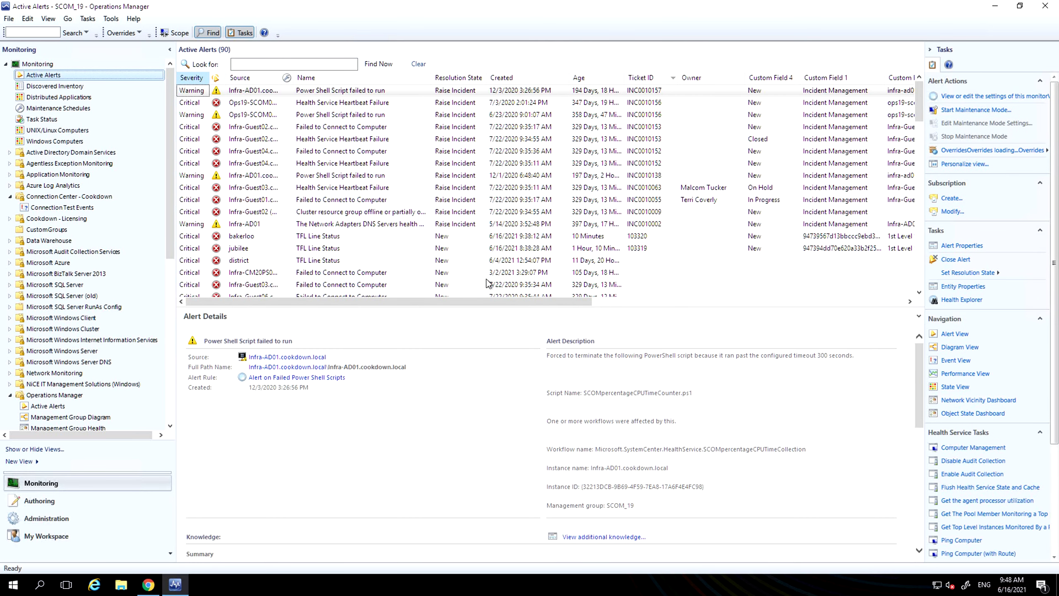
left_click(416, 236)
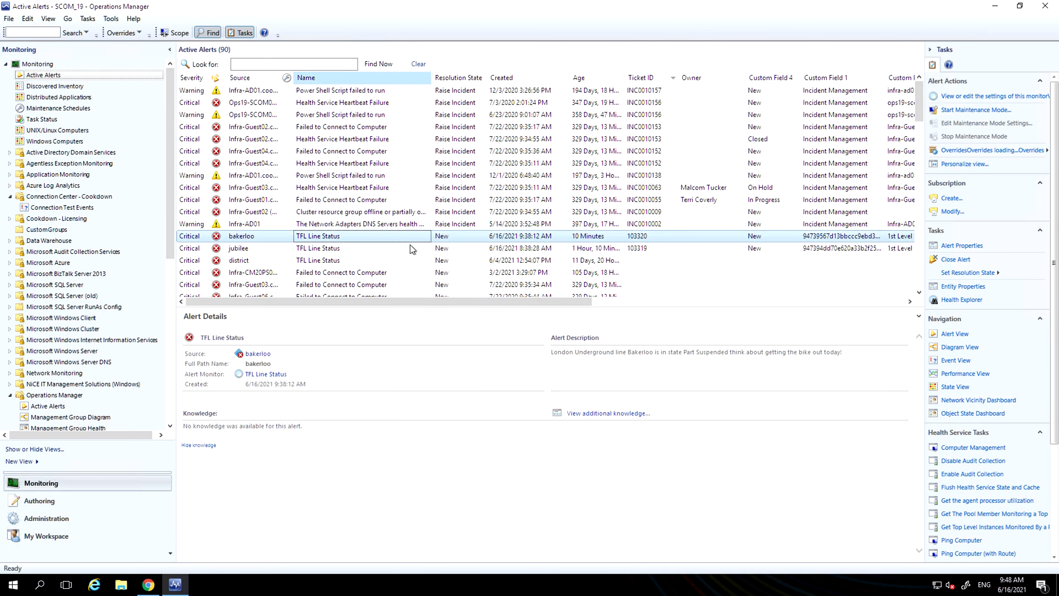
left_click(410, 246)
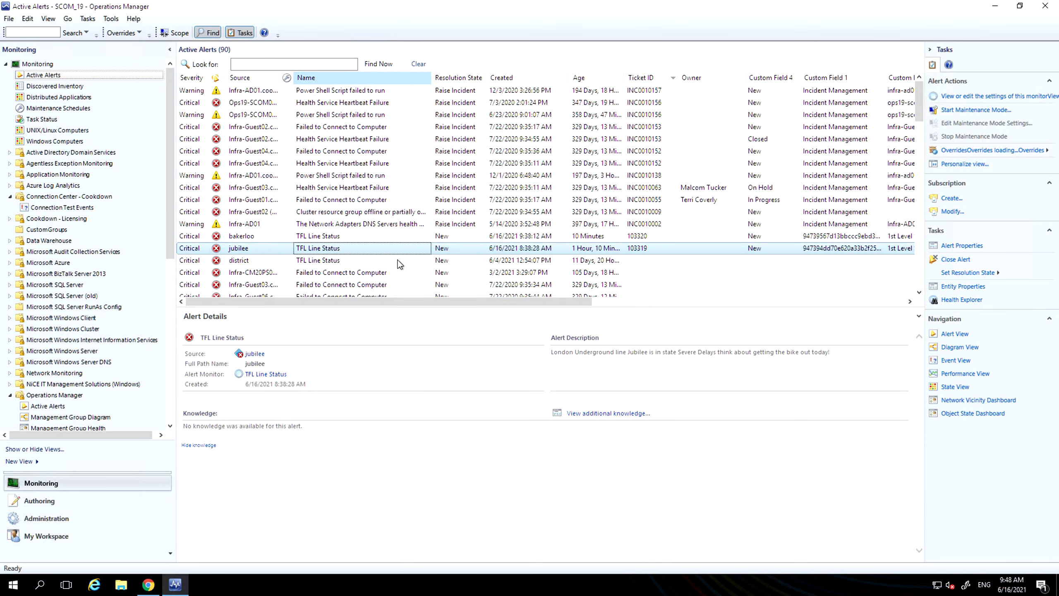
scroll(400, 263, "down", 1)
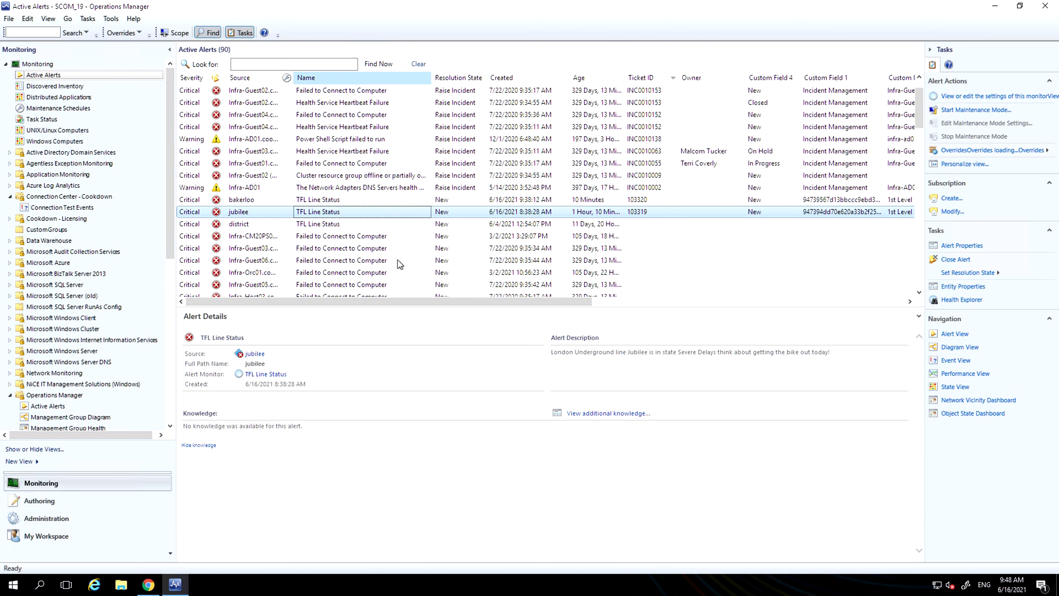
left_click(656, 202)
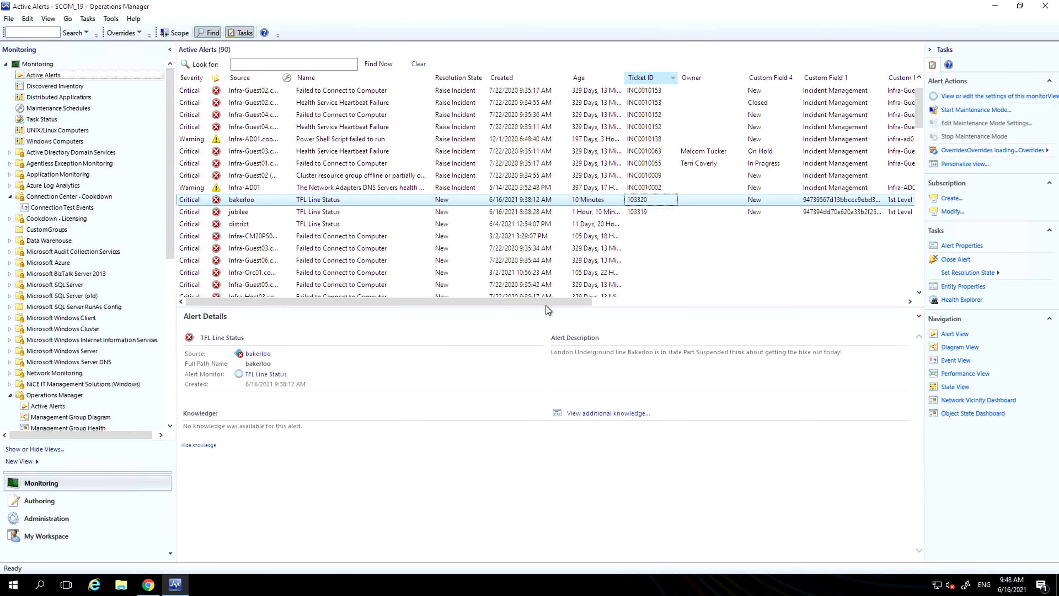
left_click_drag(547, 304, 661, 317)
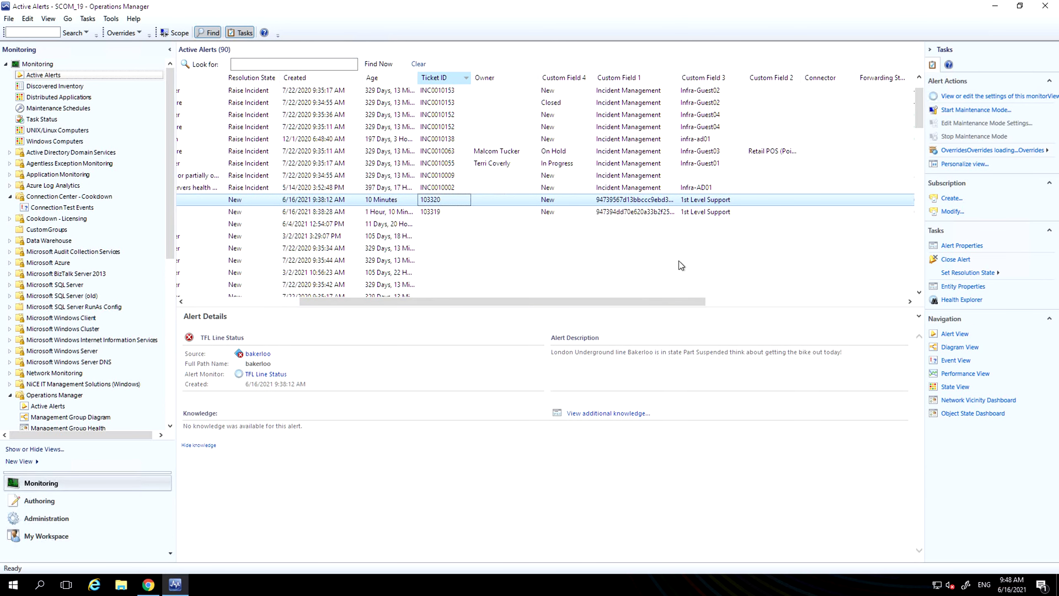
left_click_drag(460, 300, 310, 278)
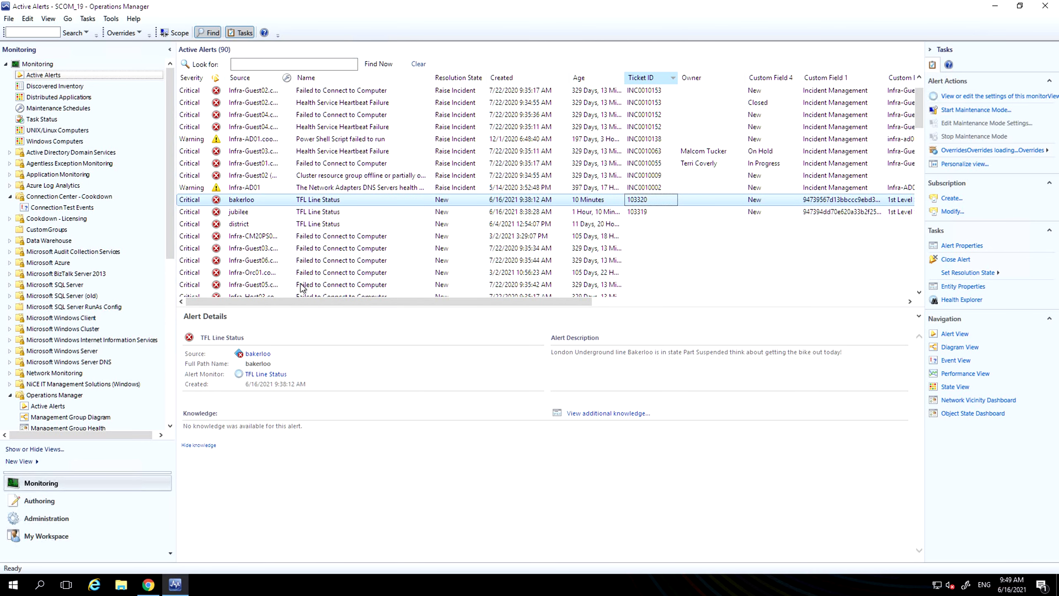
Set the resolution state of the Infra-Guest06 Failed to Connect to Computer alert to Awaiting Evidence
right_click(311, 263)
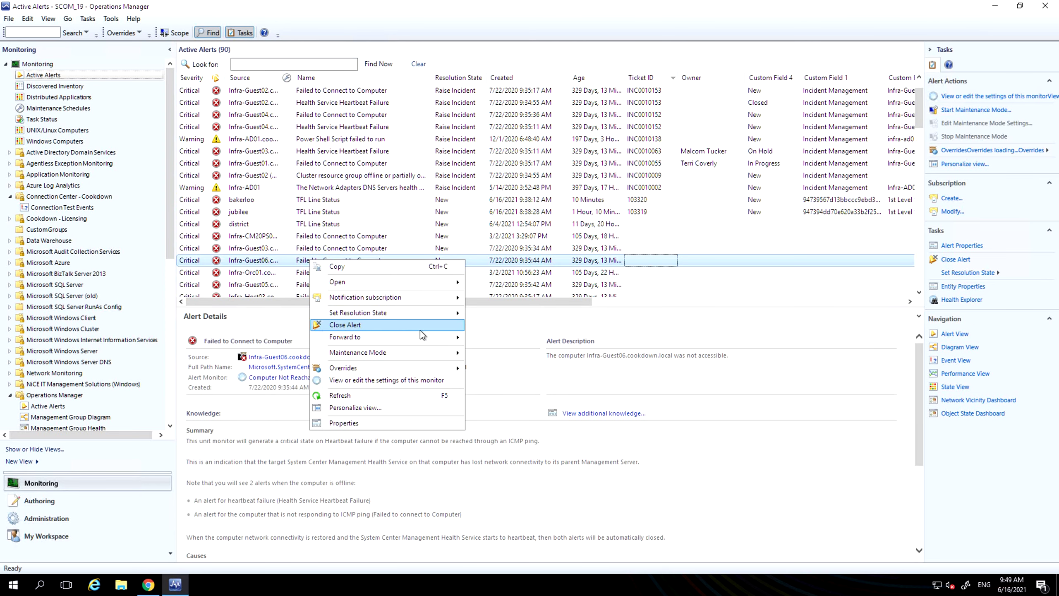
mouse_move(435, 320)
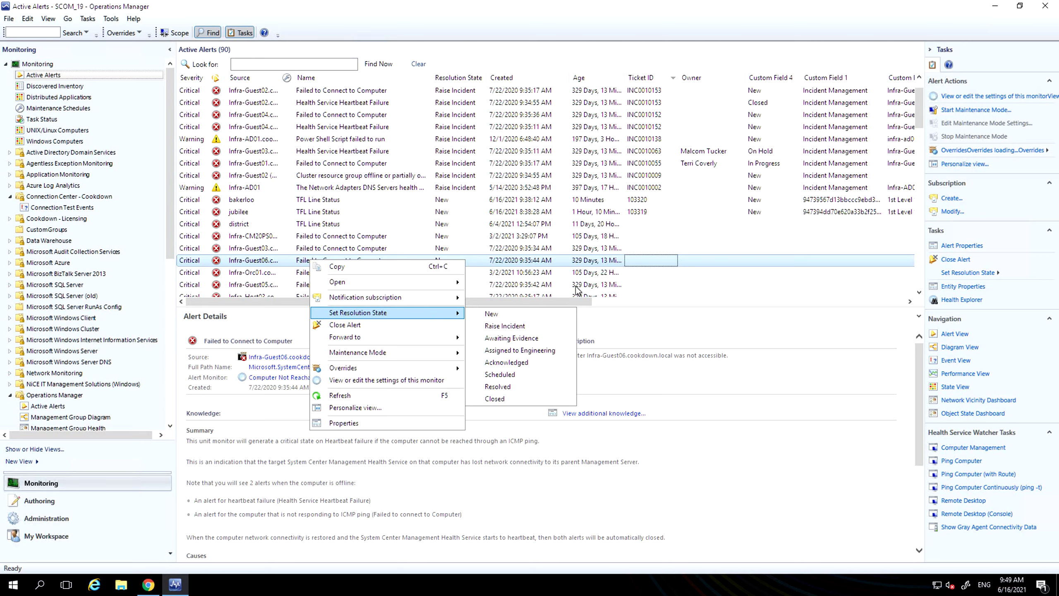
left_click(538, 339)
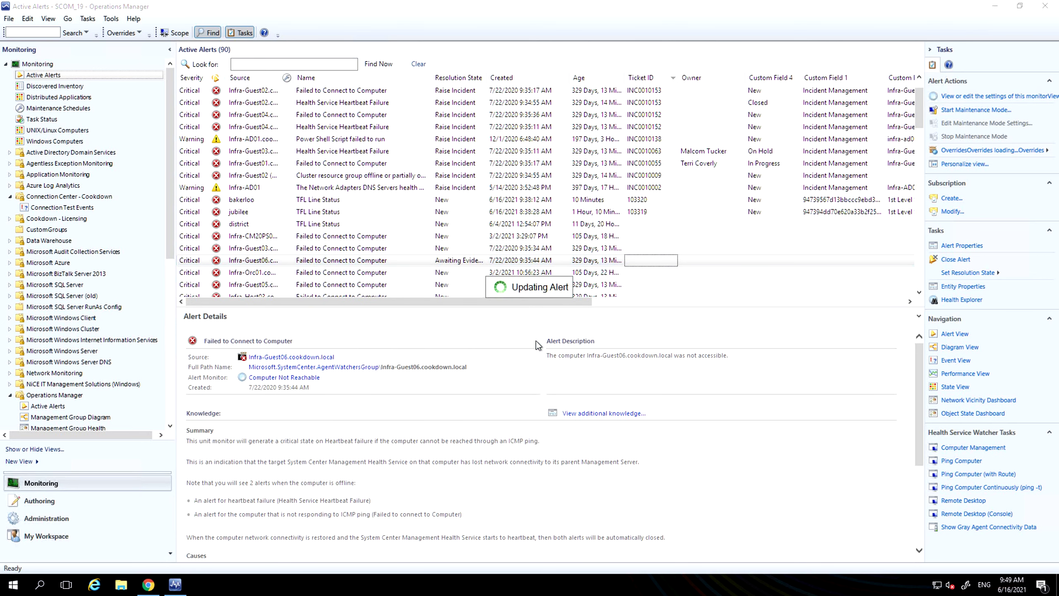
right_click(480, 263)
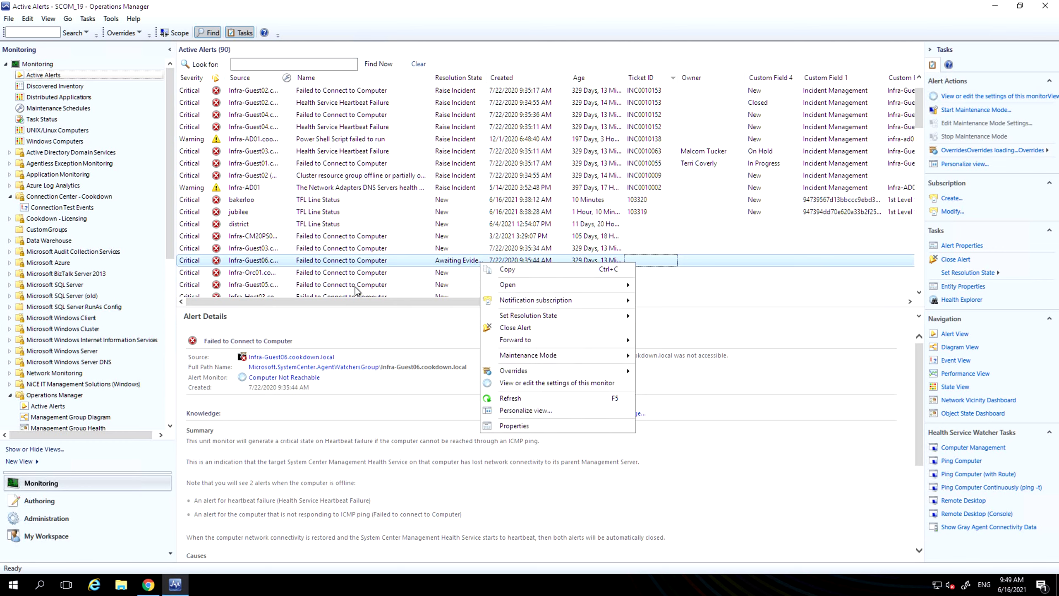
left_click(385, 335)
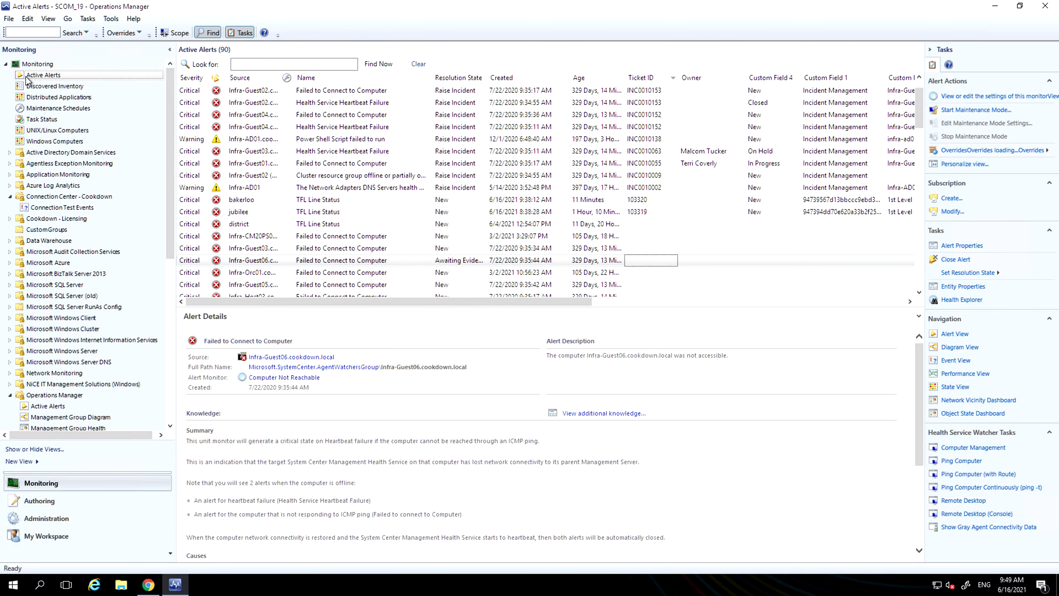
Switch to Cherwell in Chrome, open the Infra-Guest06 incident from today's open incidents, and review its customer, description and classification
left_click(140, 587)
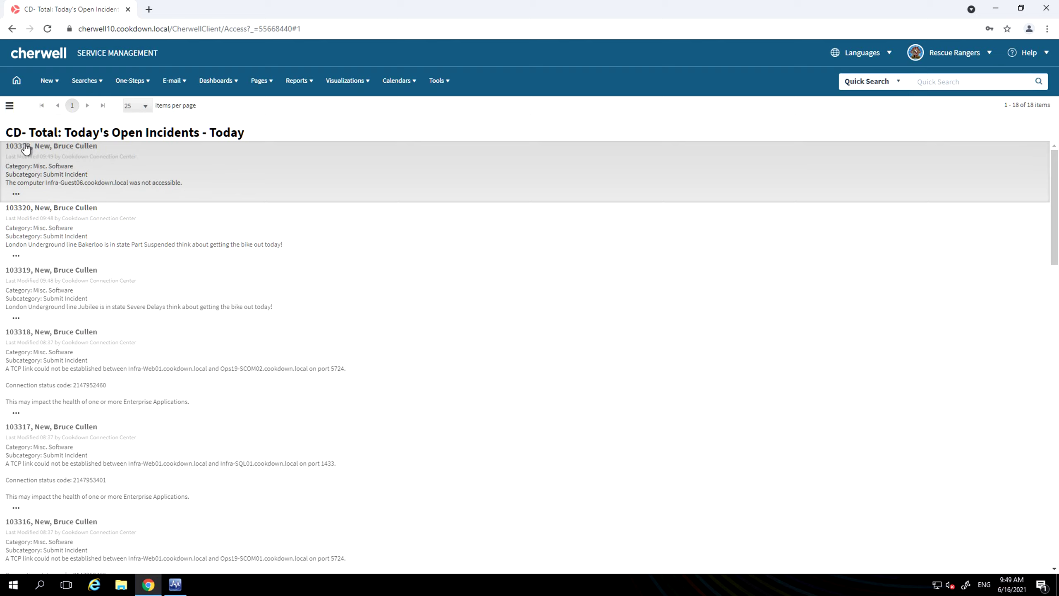
left_click(84, 151)
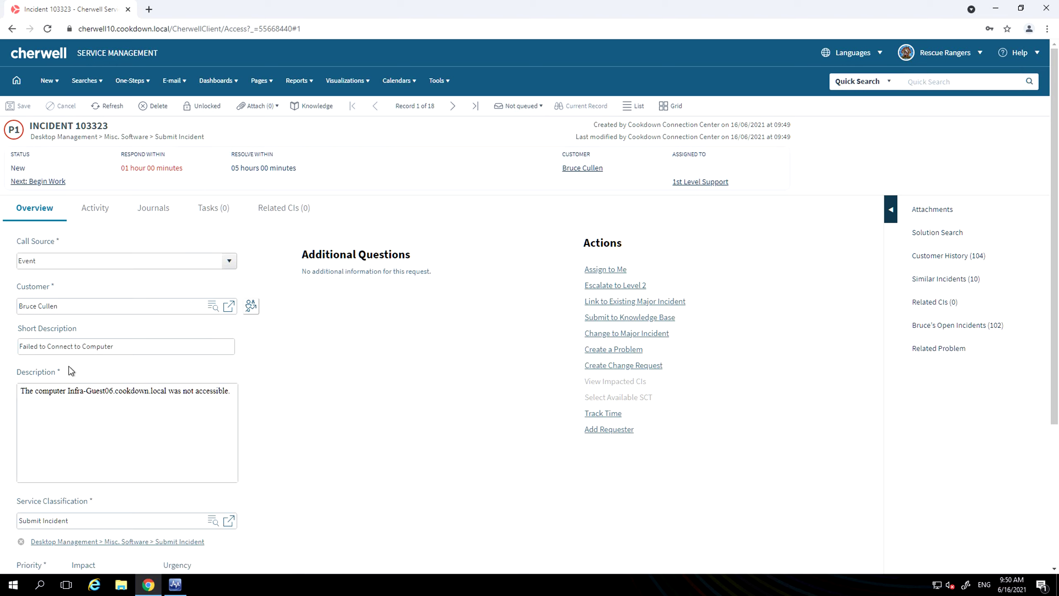
triple_click(39, 304)
scroll(138, 343, "down", 1)
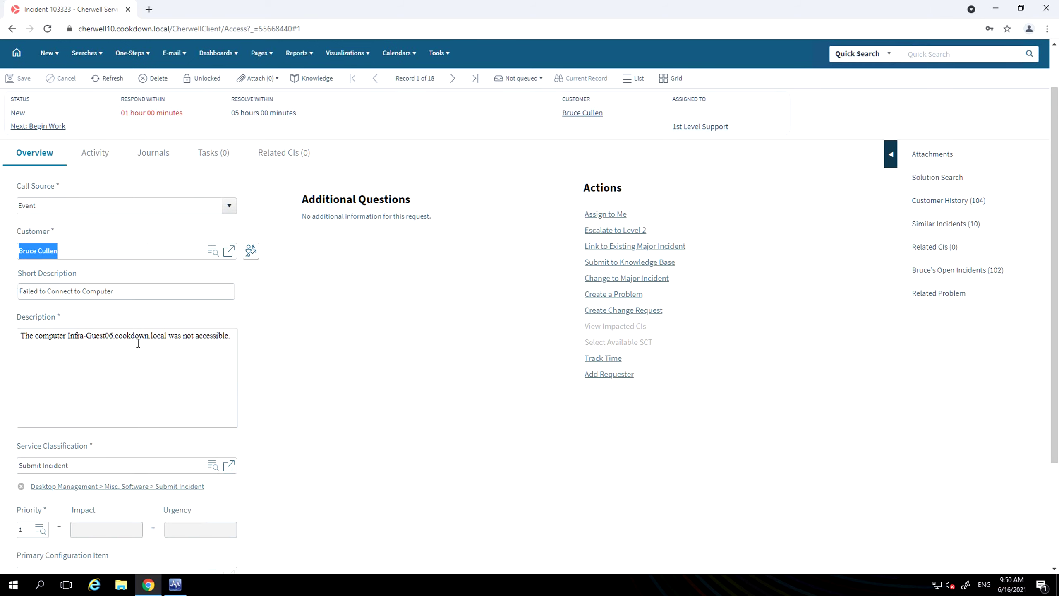
scroll(139, 343, "up", 1)
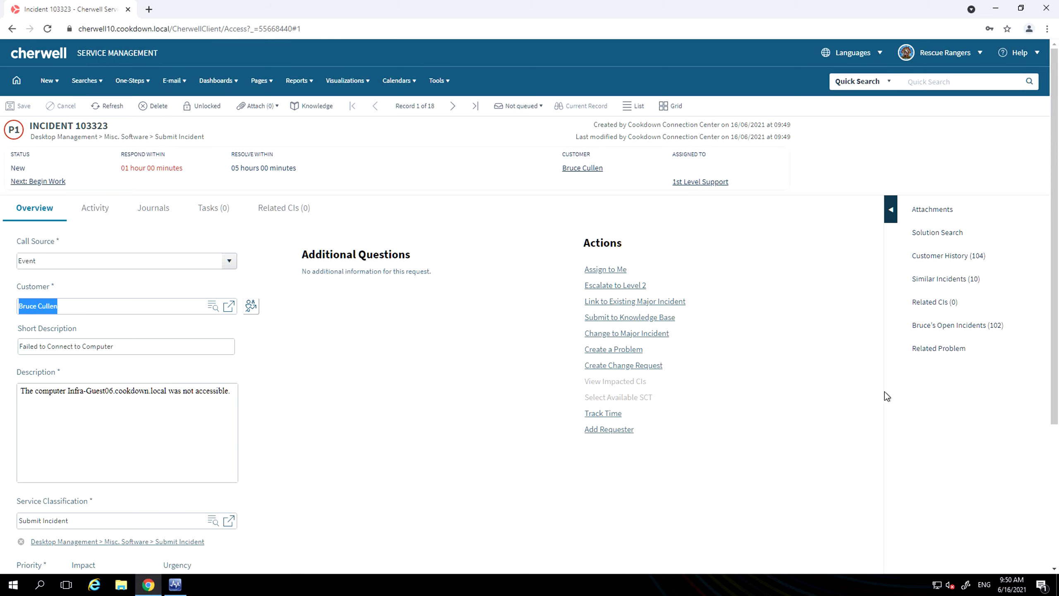
Begin work on the Infra-Guest06 incident and assign it to the first listed technician
left_click(39, 183)
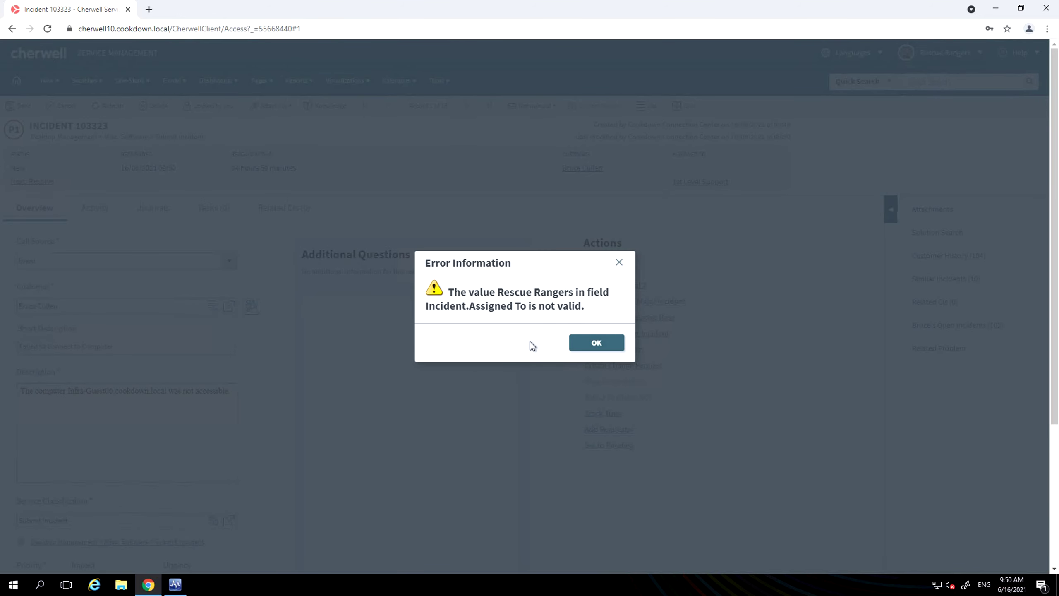
left_click(596, 342)
left_click(229, 522)
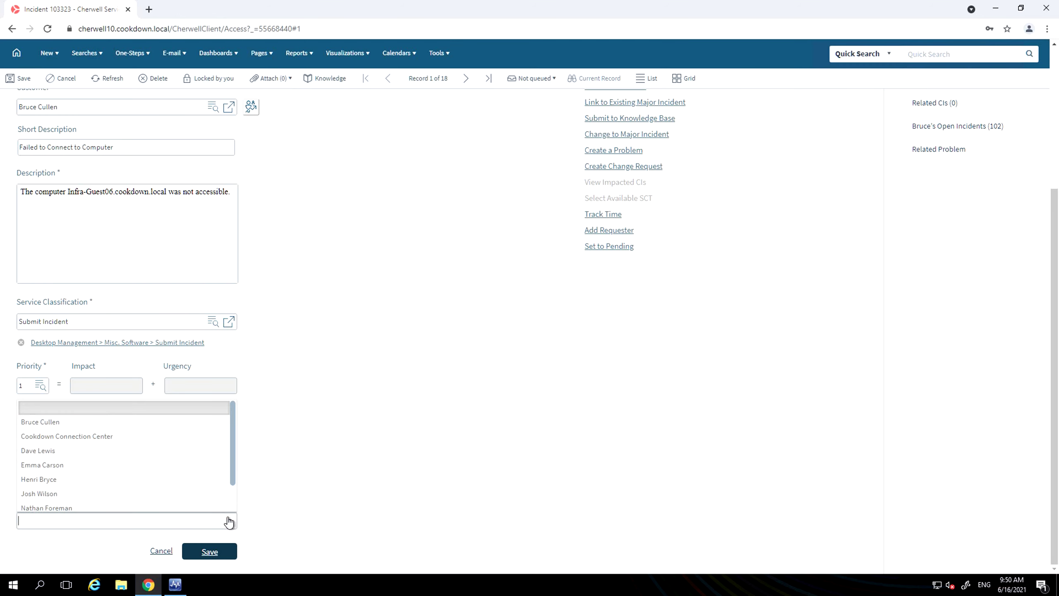
left_click(99, 427)
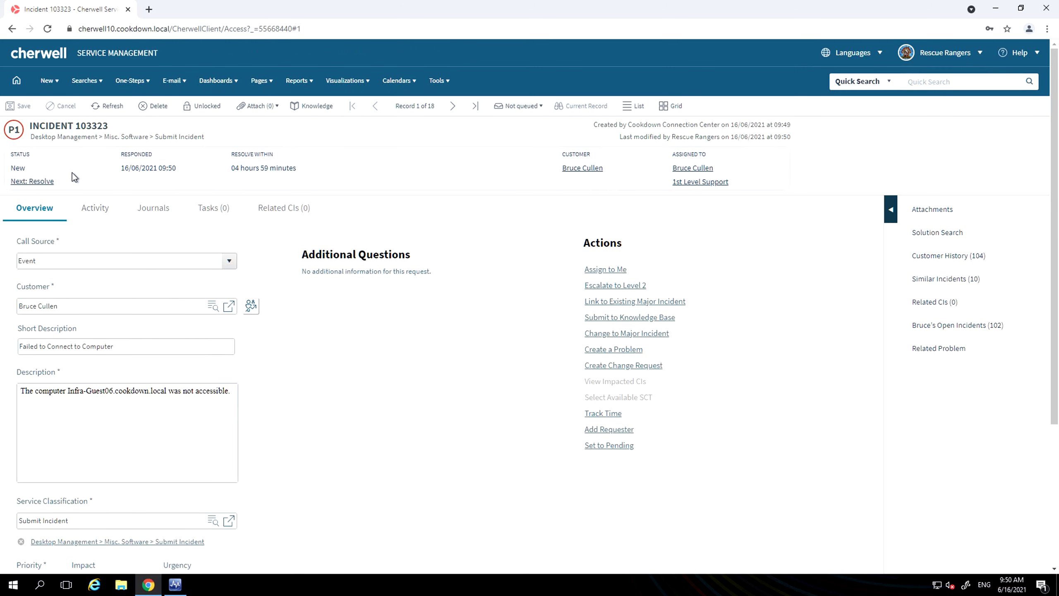
Move the incident to in progress and resolve it with the close description "rebooted VM" and the cause code Outage
left_click(50, 182)
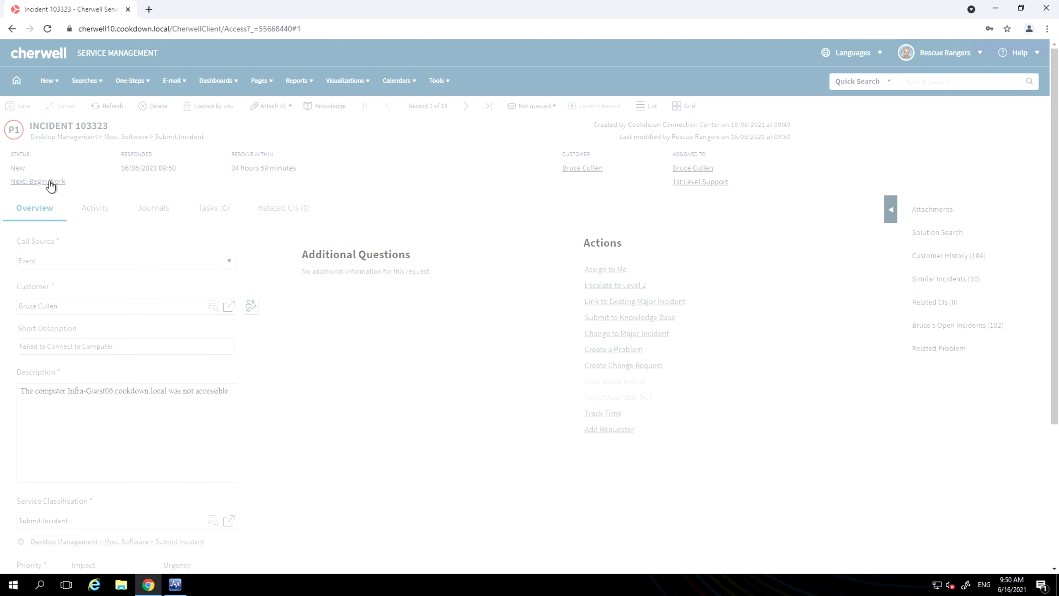
left_click(50, 182)
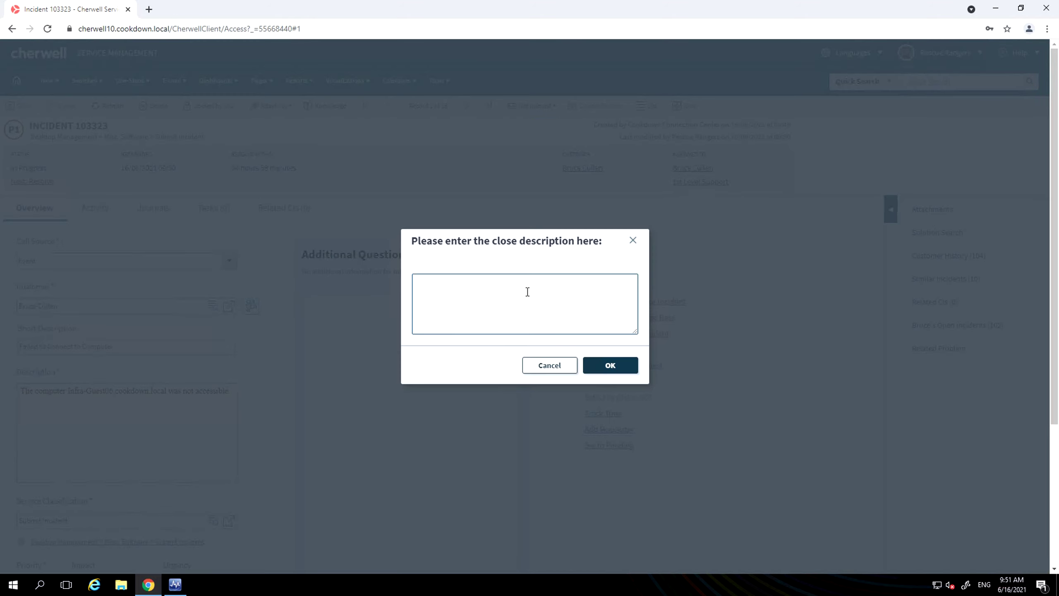
type("rebooted VM")
left_click(608, 366)
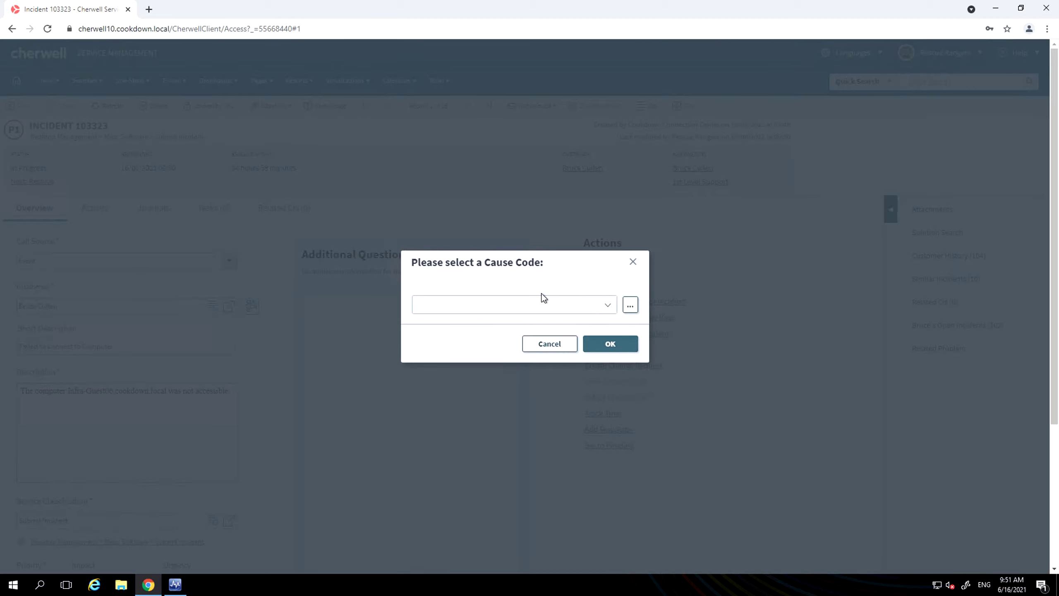
left_click(607, 306)
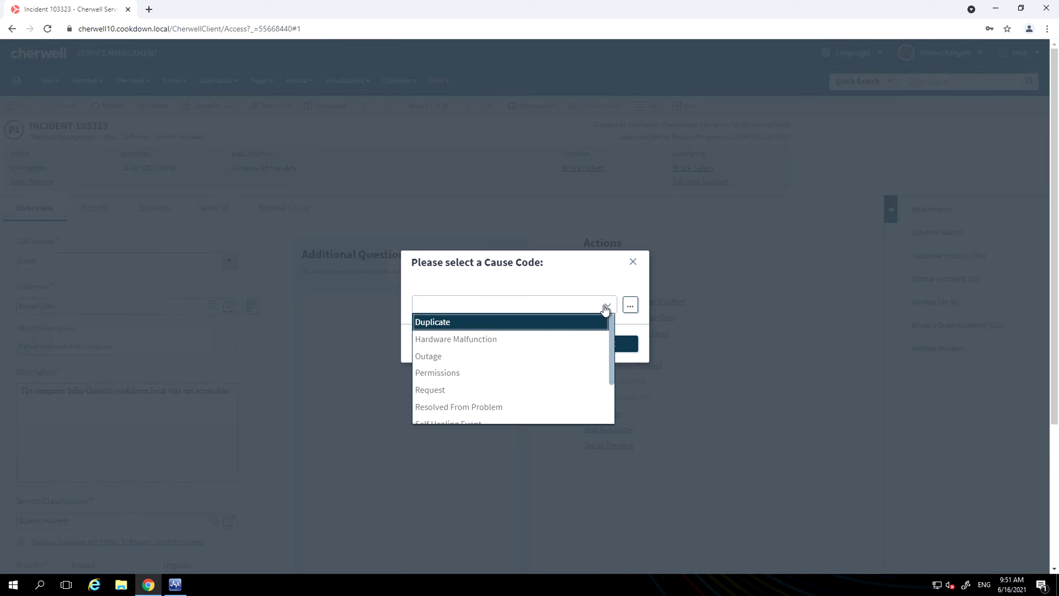
left_click(506, 355)
left_click(626, 347)
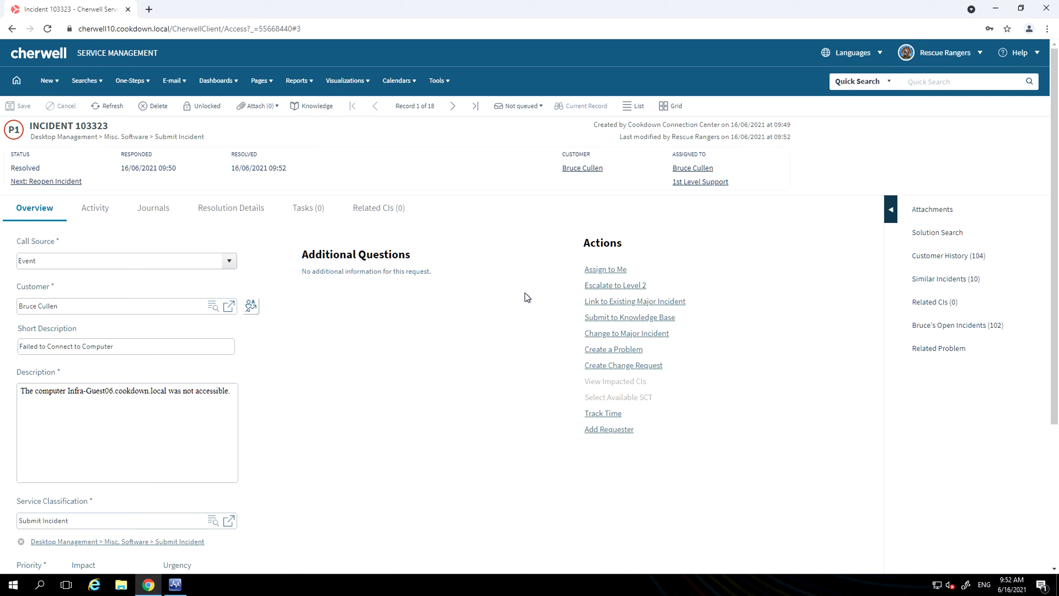
Switch back to Operations Manager and open Health Explorer for the Infra-Guest06 alert to compare its monitor states with the alert list
left_click(175, 585)
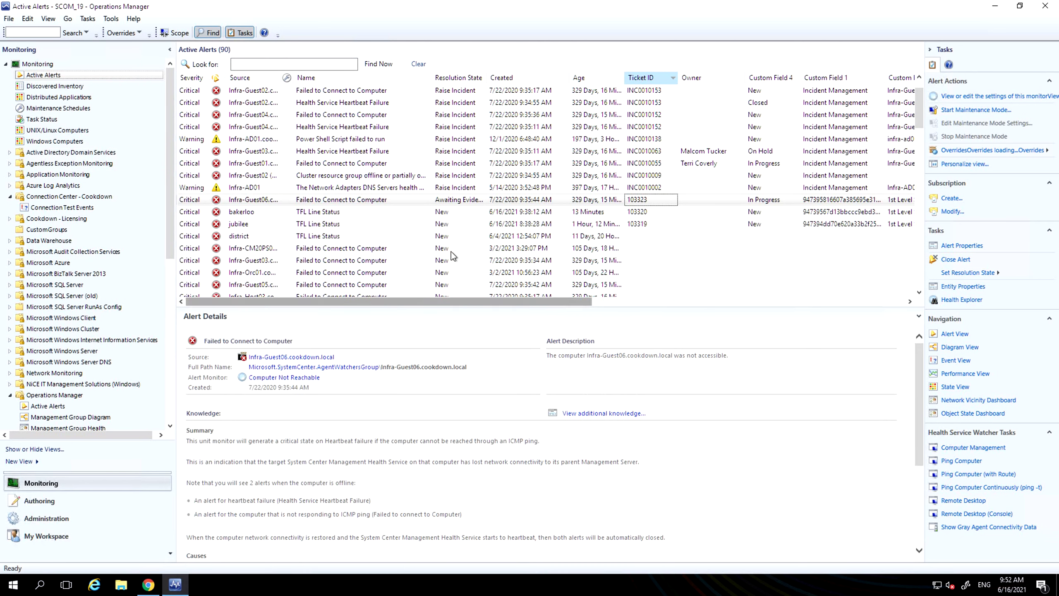
left_click(337, 192)
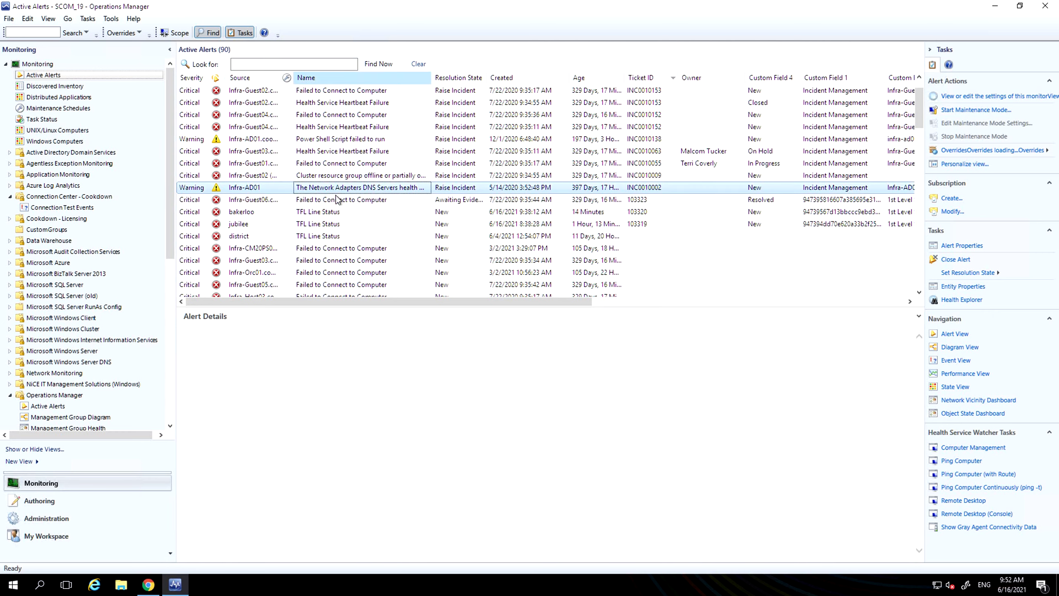
left_click(337, 200)
right_click(336, 197)
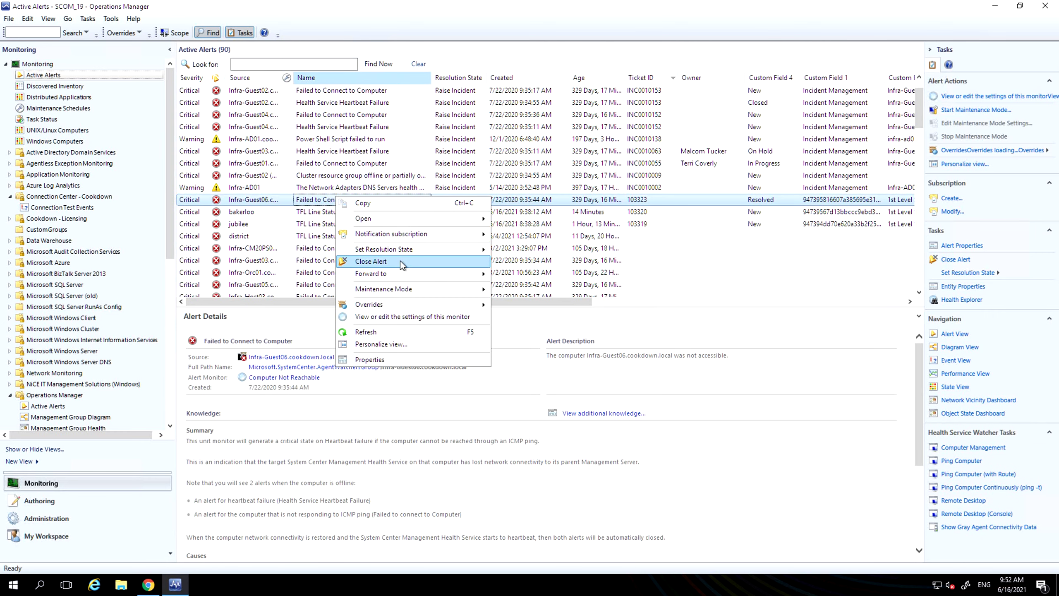
mouse_move(432, 223)
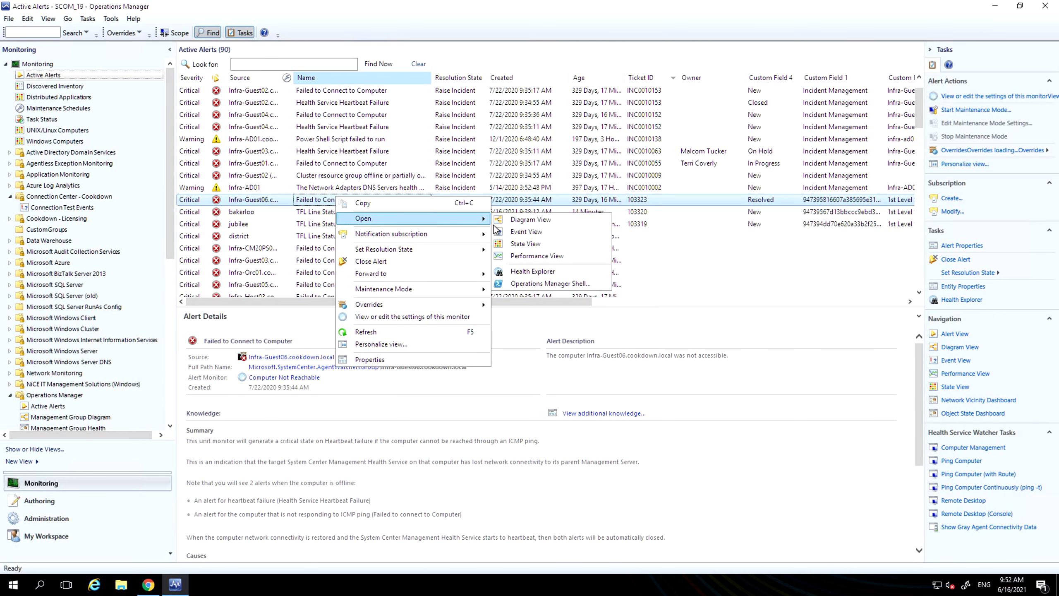
left_click(538, 271)
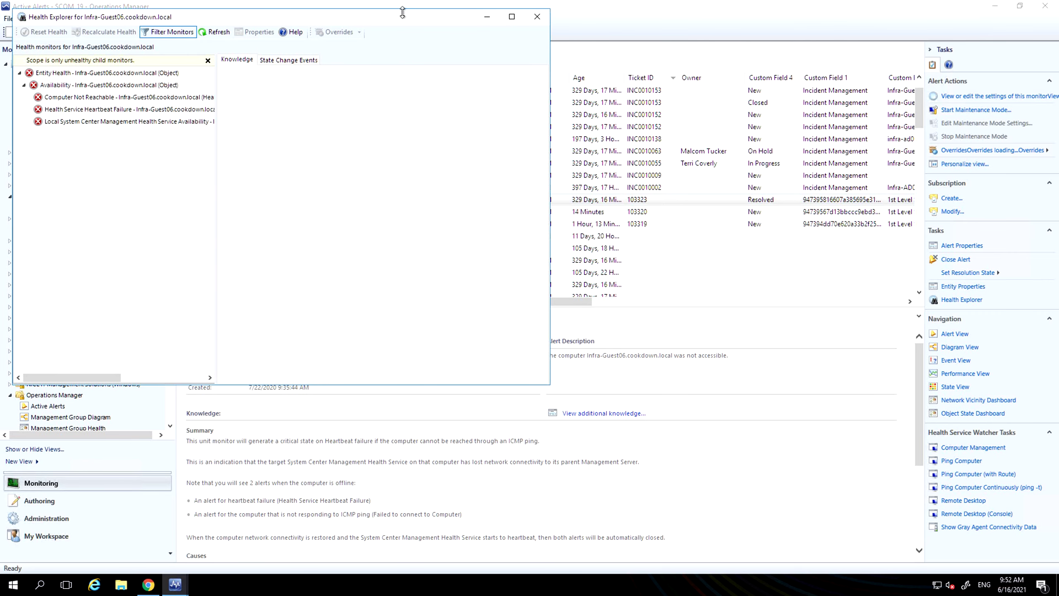
mouse_move(437, 18)
left_mouse_down()
mouse_move(664, 233)
mouse_move(912, 421)
mouse_move(890, 416)
left_mouse_up()
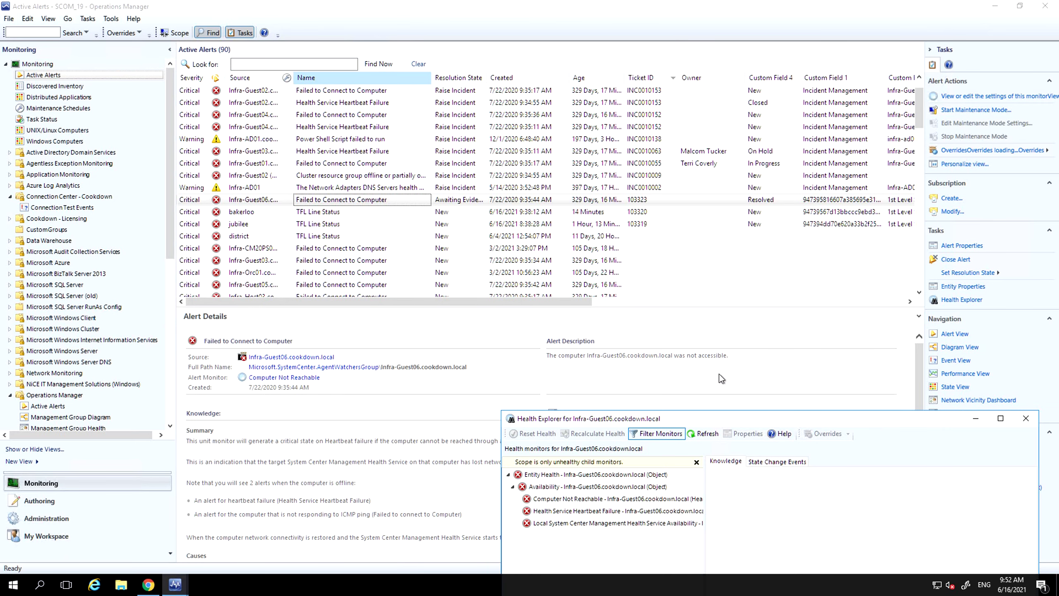
left_click_drag(757, 413, 568, 185)
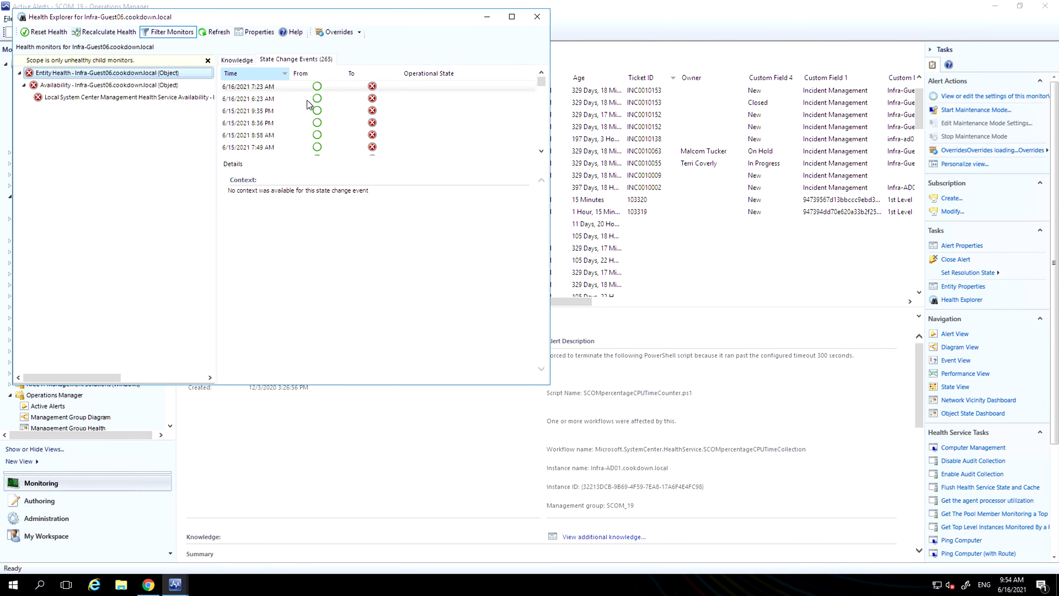
Review the unhealthy Infra-Guest06 monitors and their state change events in an enlarged Health Explorer, and close it to return to the active alerts
left_click(517, 19)
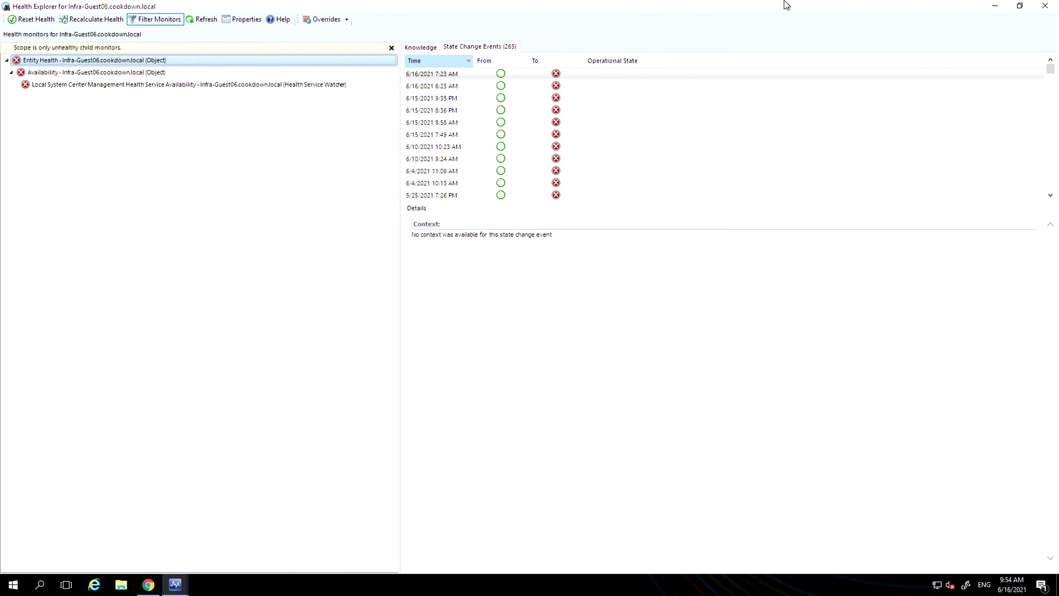
left_click(1020, 5)
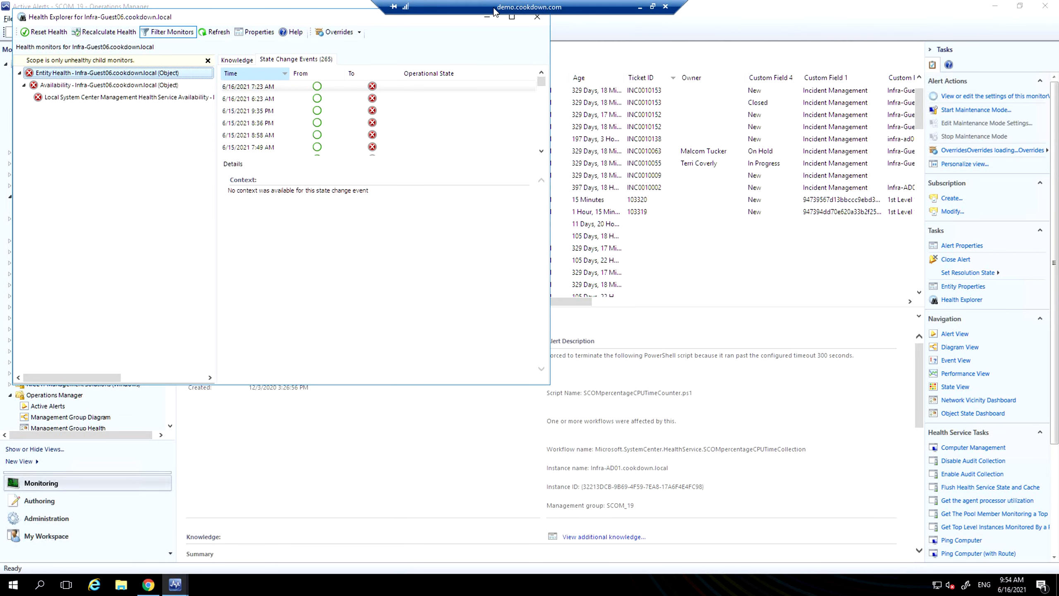
left_click_drag(451, 20, 438, 39)
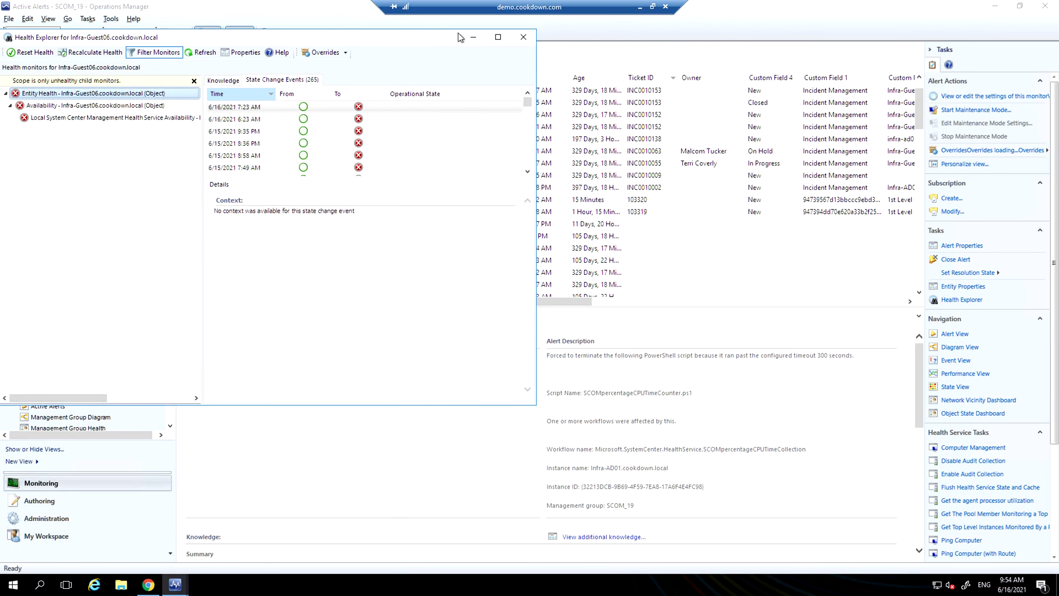
left_click(498, 37)
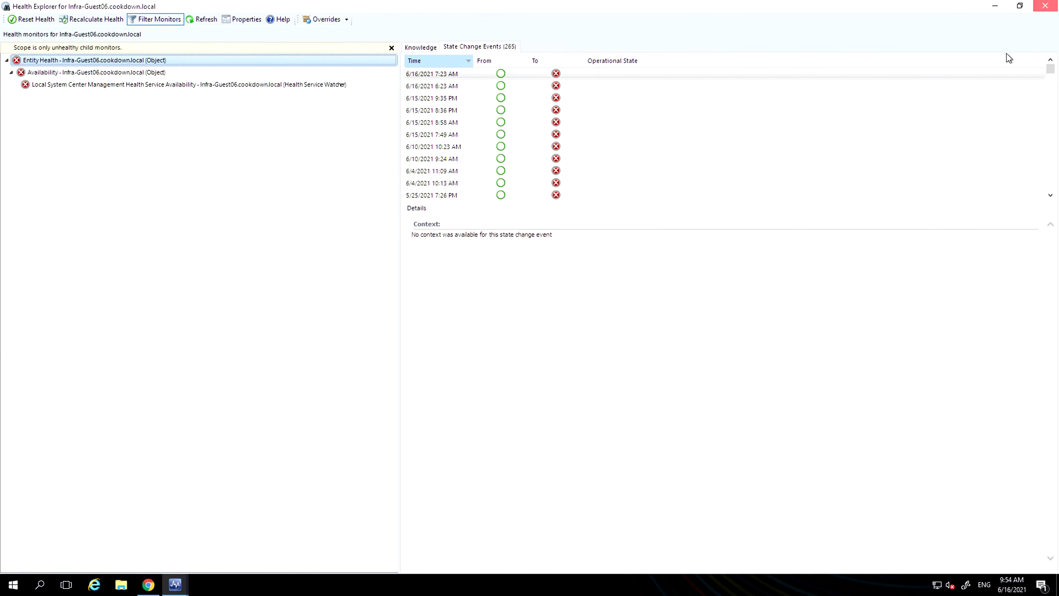
left_click(1046, 5)
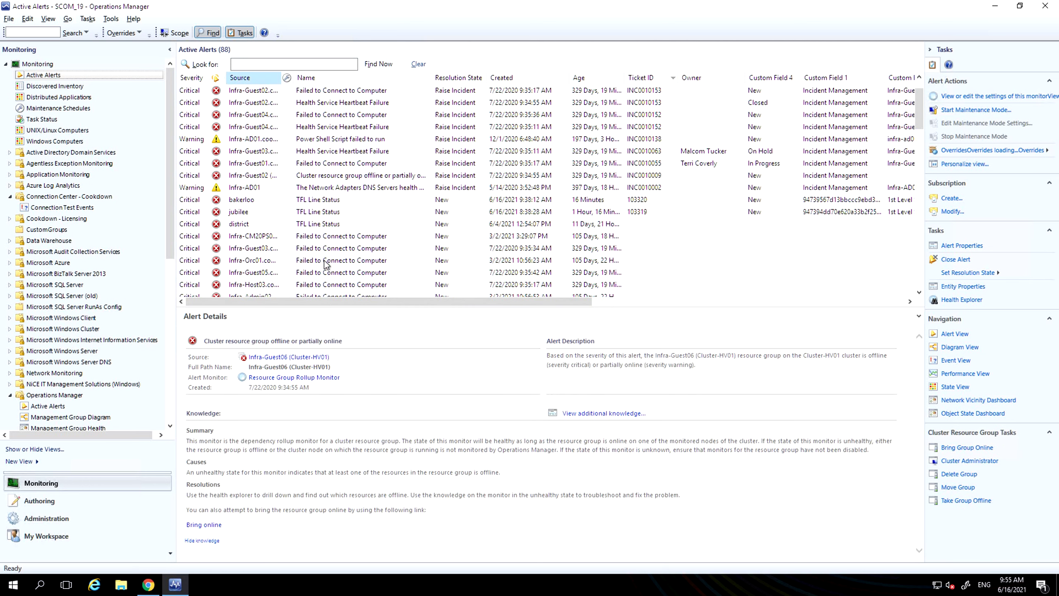
Return to the inbound notification connections in Administration and disable the Cherwell10 Prod connection
left_click(80, 517)
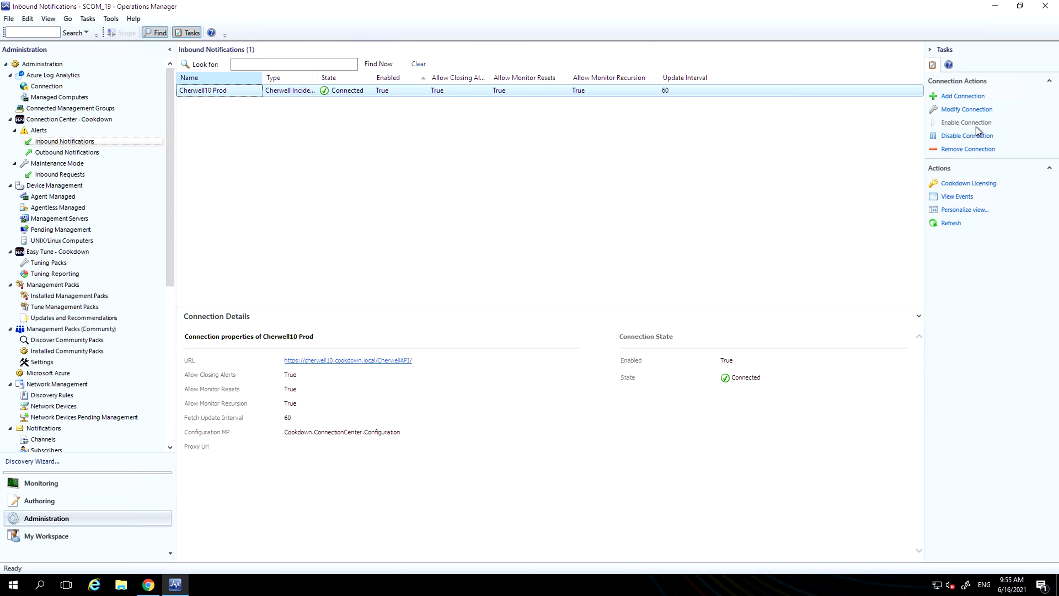
left_click(952, 139)
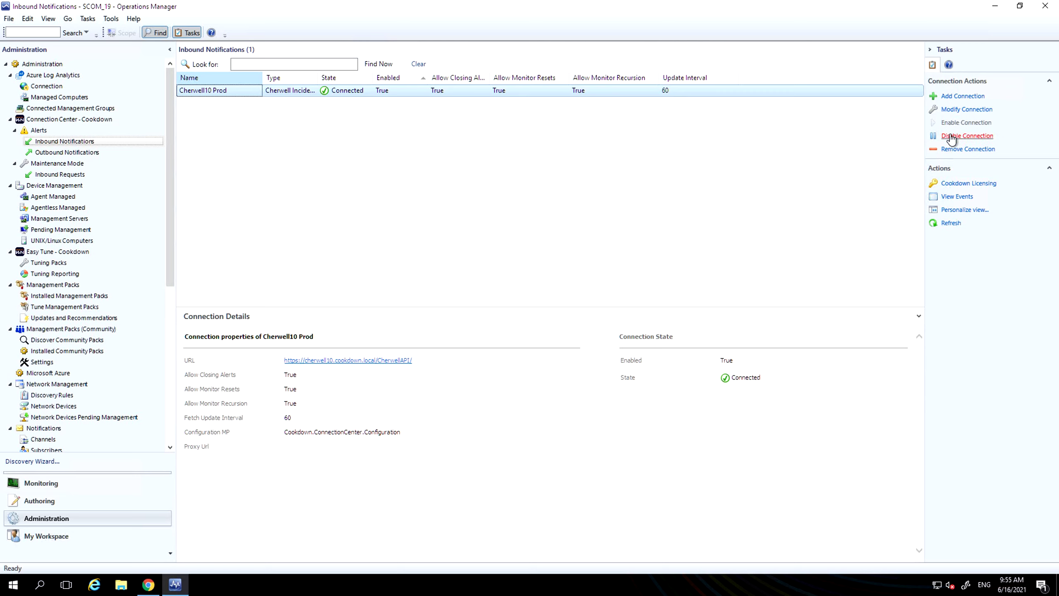